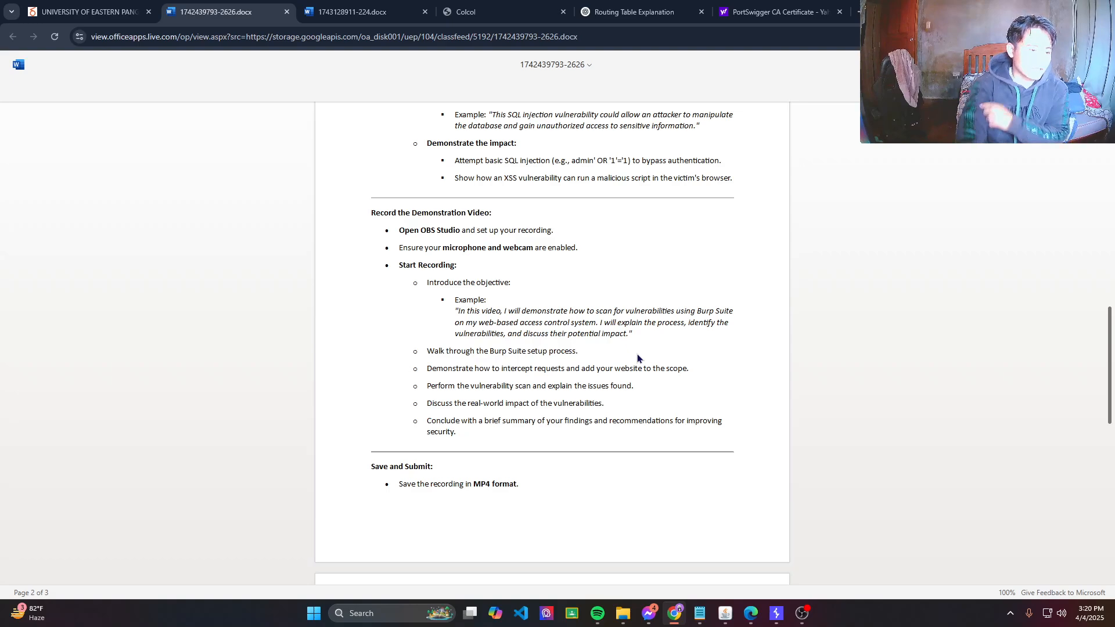
Bring the Burp Suite Professional loader window to the front.
{"action": "key", "text": "alt+Tab"}
{"action": "key", "text": "alt+Tab"}
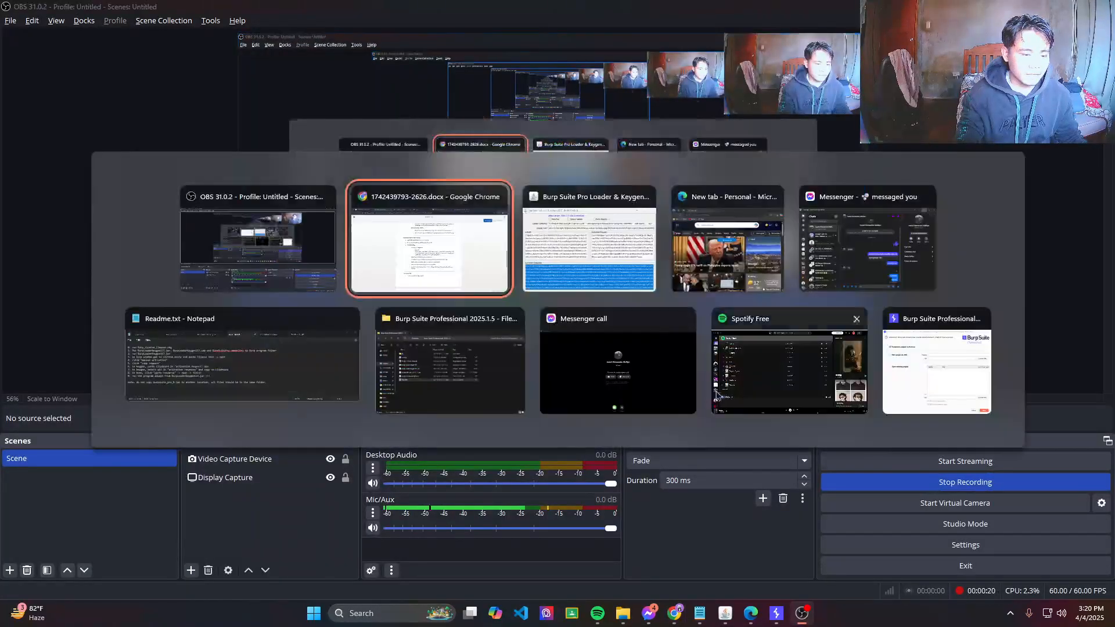
{"action": "left_click", "coordinate": [594, 287]}
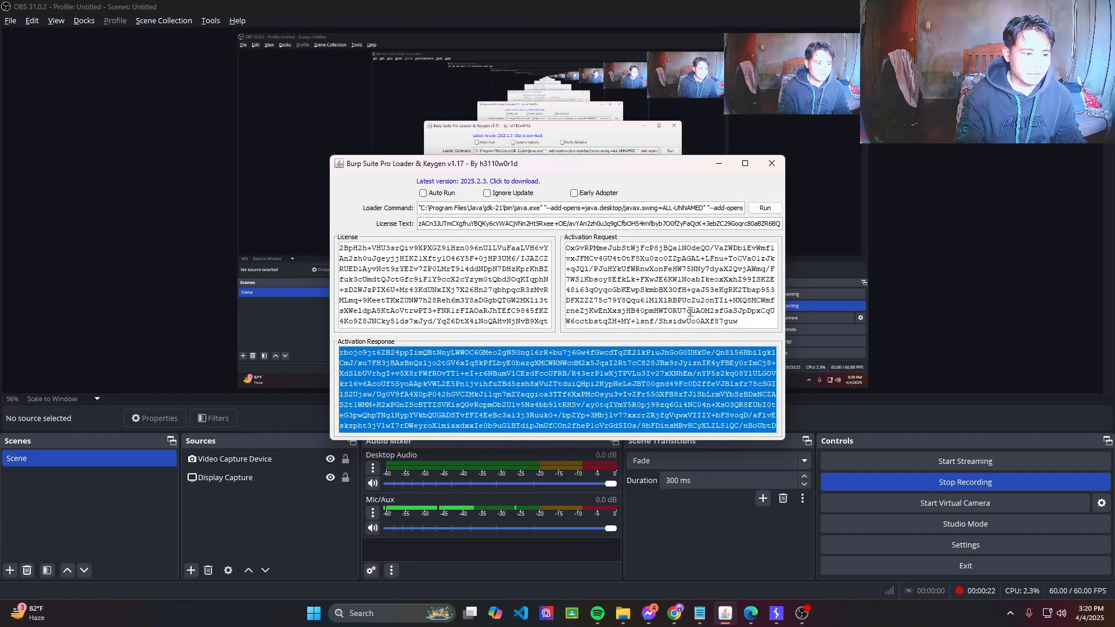
{"action": "key", "text": "alt+Tab"}
{"action": "key", "text": "alt+Tab"}
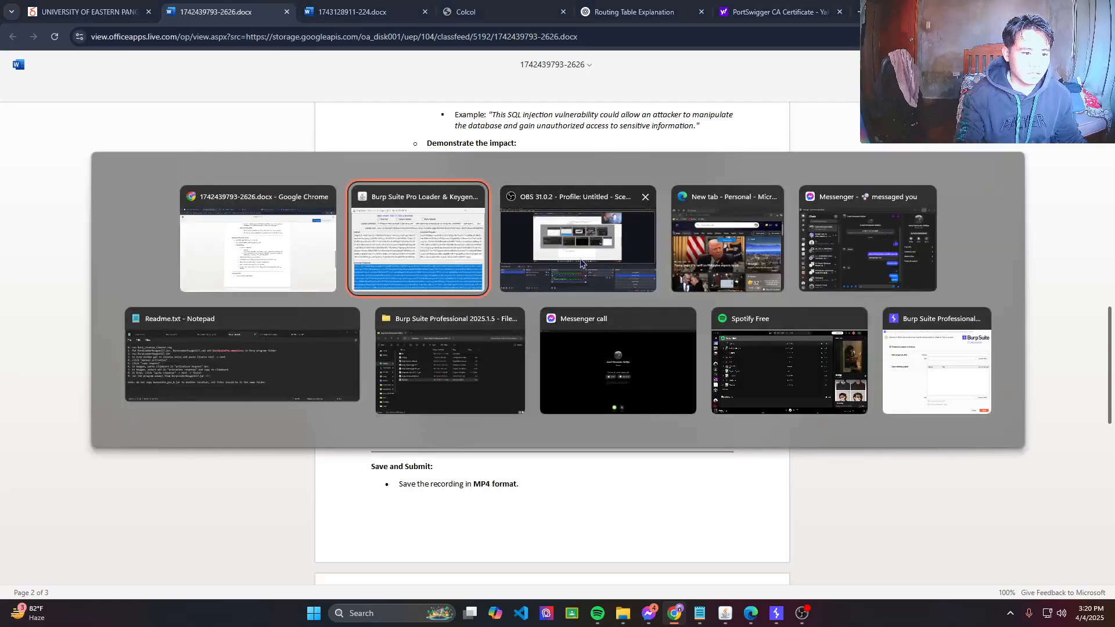
{"action": "left_click", "coordinate": [409, 245]}
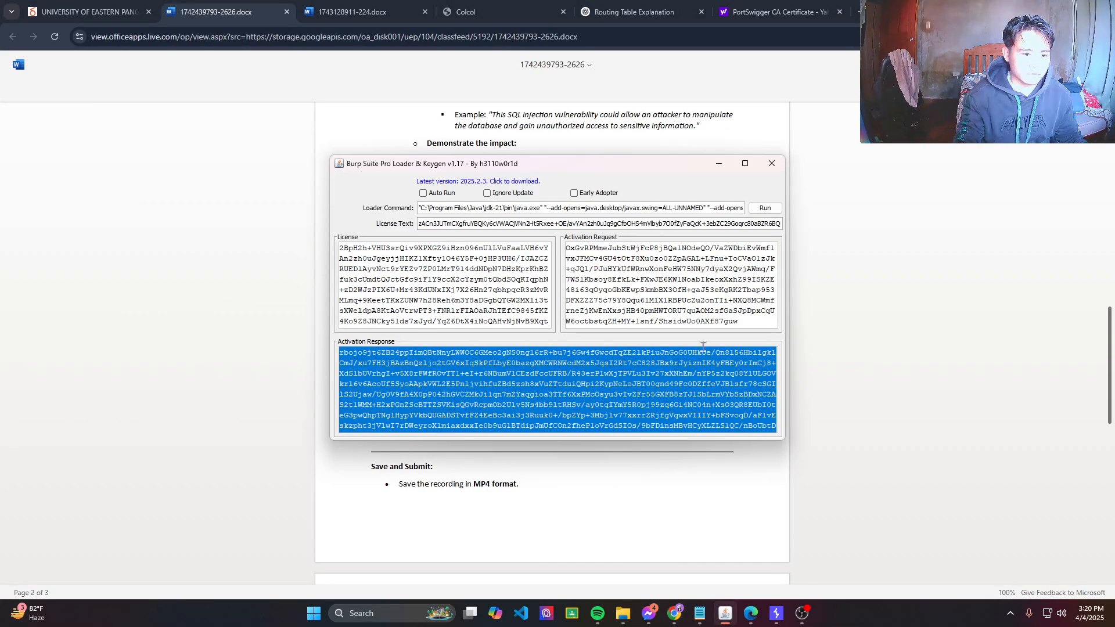
Launch Burp with a temporary in-memory project and Burp defaults, dismissing the old temporary files prompt.
{"action": "left_click", "coordinate": [764, 207]}
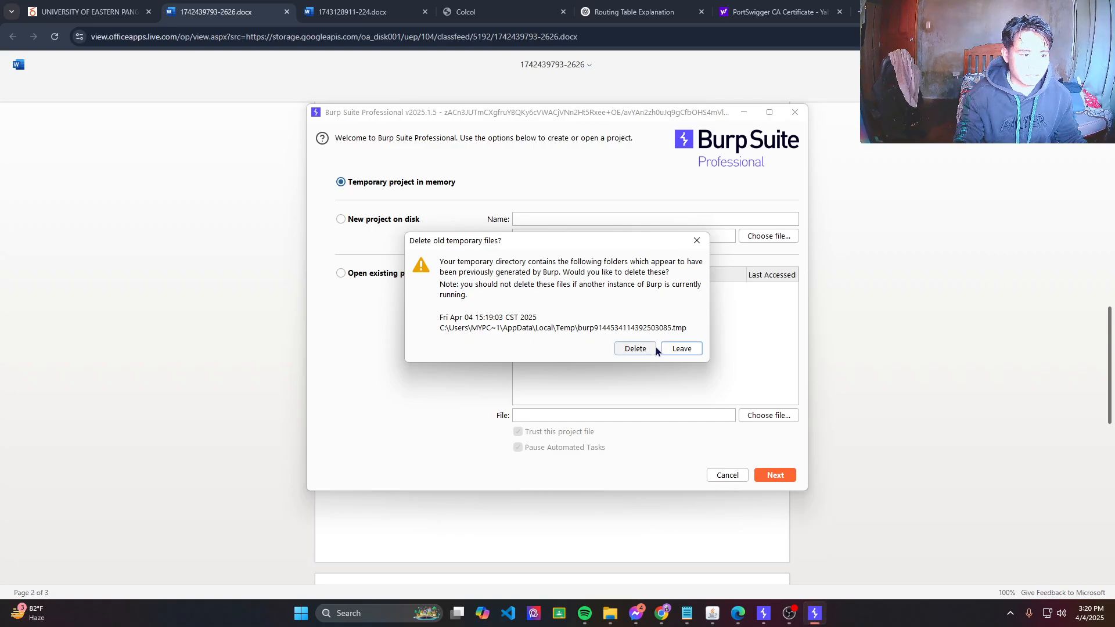
{"action": "left_click", "coordinate": [696, 238]}
{"action": "left_click", "coordinate": [775, 475]}
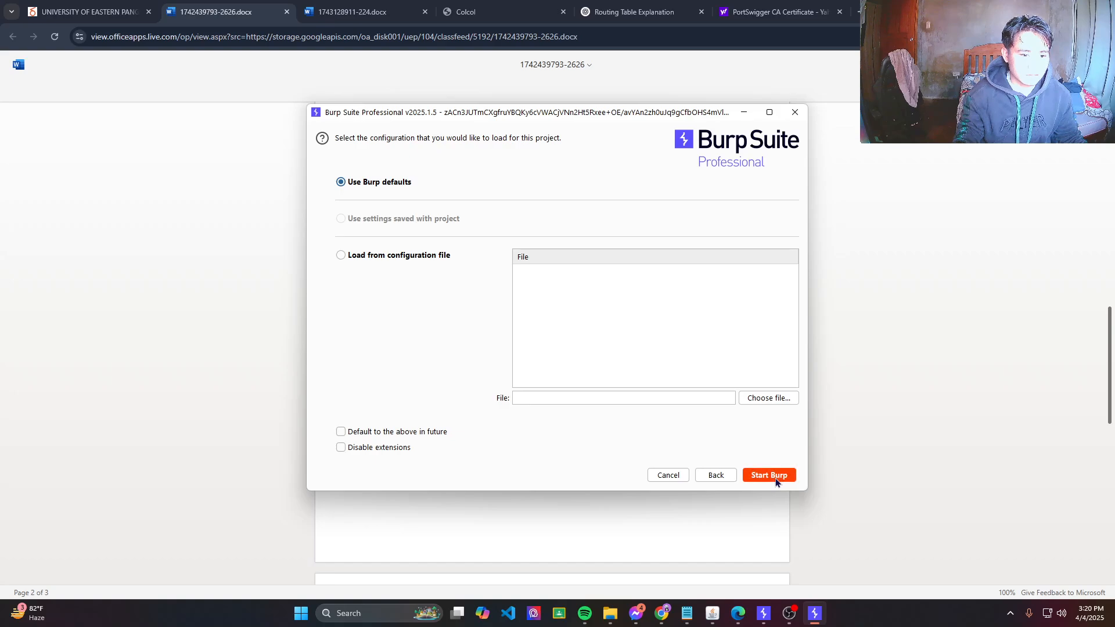
{"action": "left_click", "coordinate": [775, 477]}
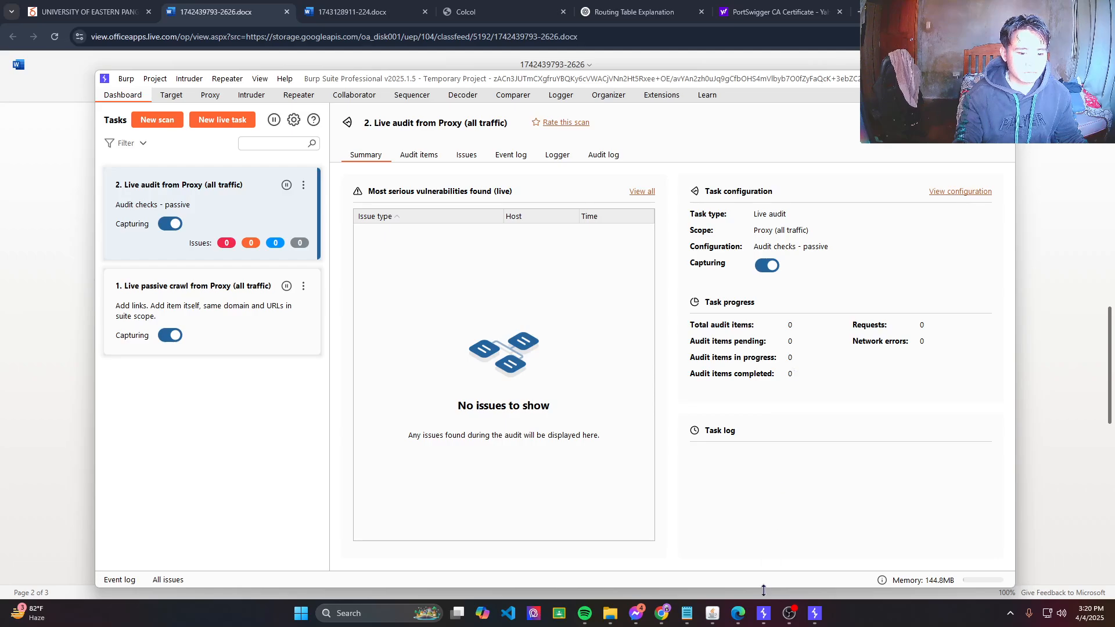
Turn request interception on in Proxy > Intercept.
{"action": "left_click", "coordinate": [175, 97]}
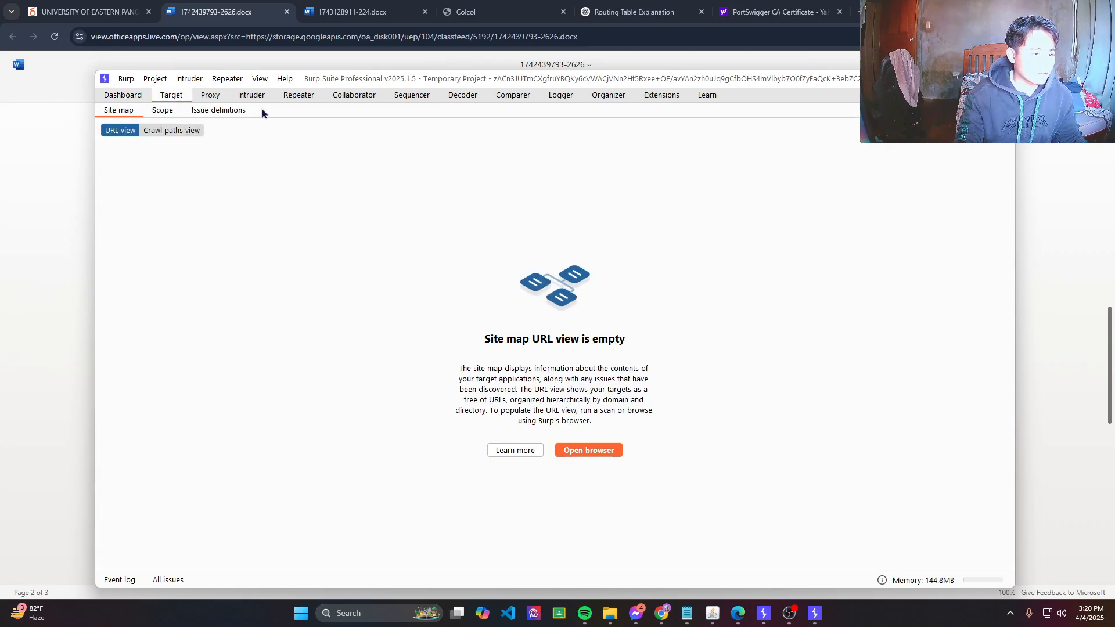
{"action": "left_click", "coordinate": [214, 96]}
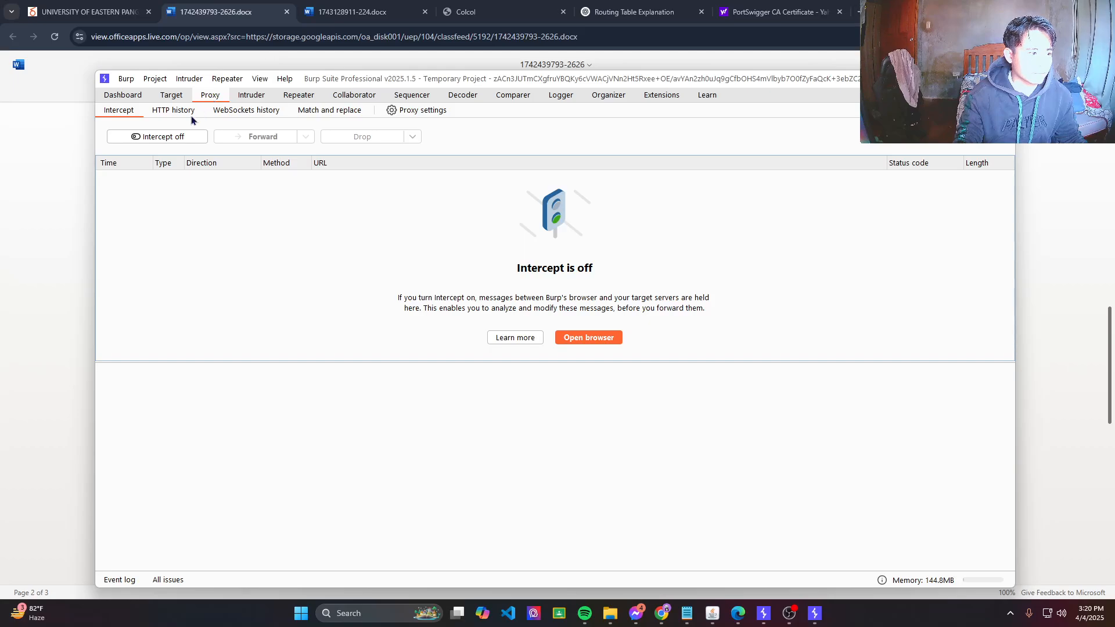
{"action": "left_click", "coordinate": [174, 139]}
Load coaagdan.kesug.com in Burp's built-in browser so its GET request is intercepted.
{"action": "left_click", "coordinate": [581, 340]}
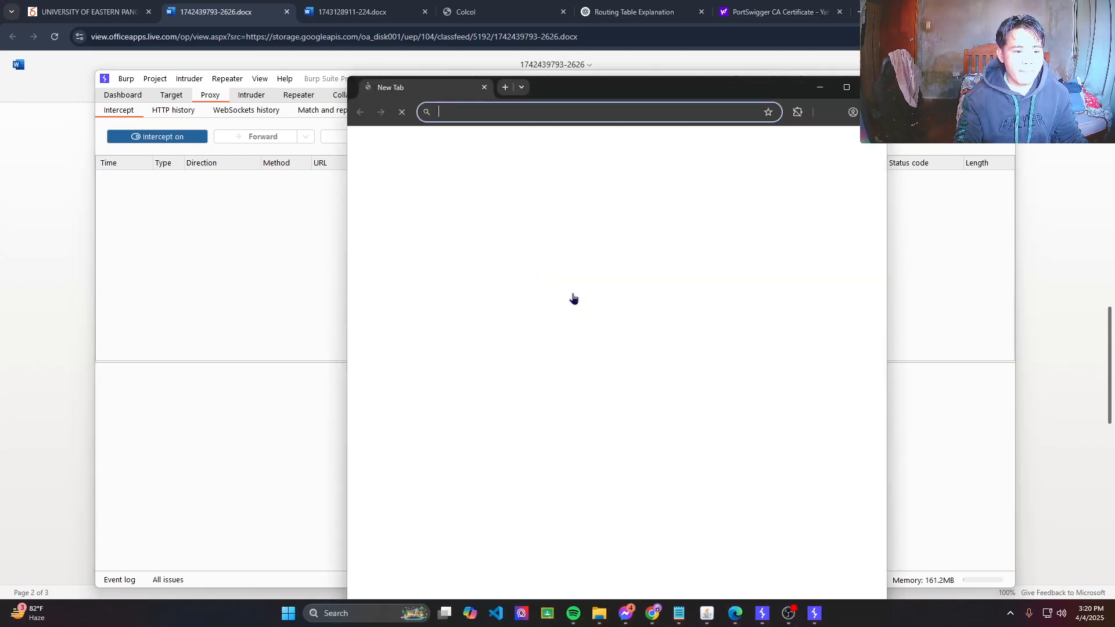
{"action": "left_click", "coordinate": [487, 116]}
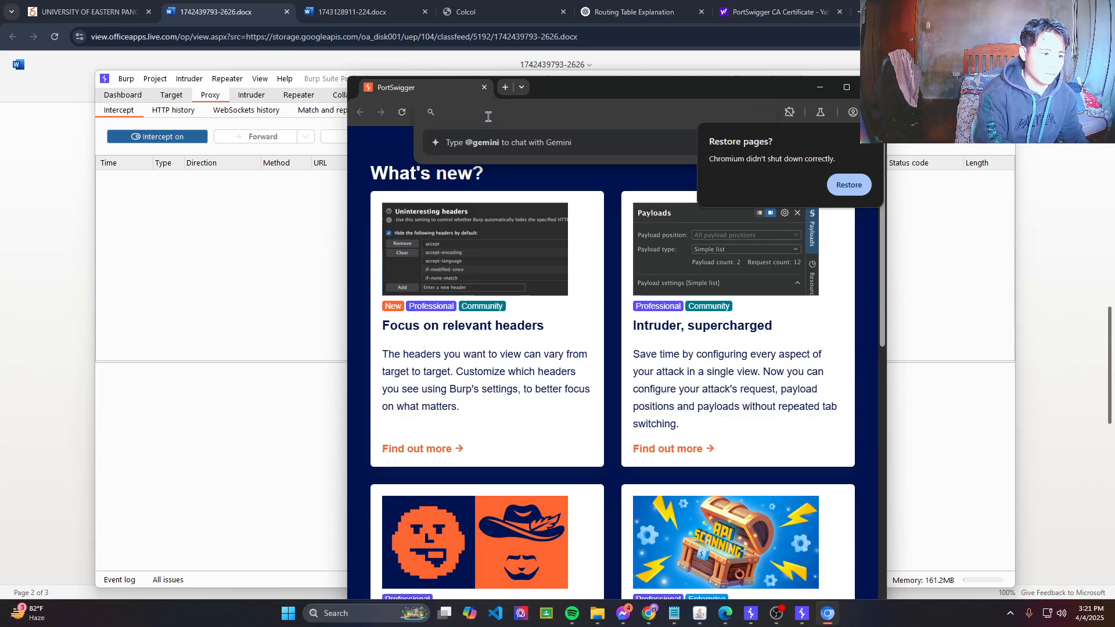
{"action": "type", "text": "coaagdan"}
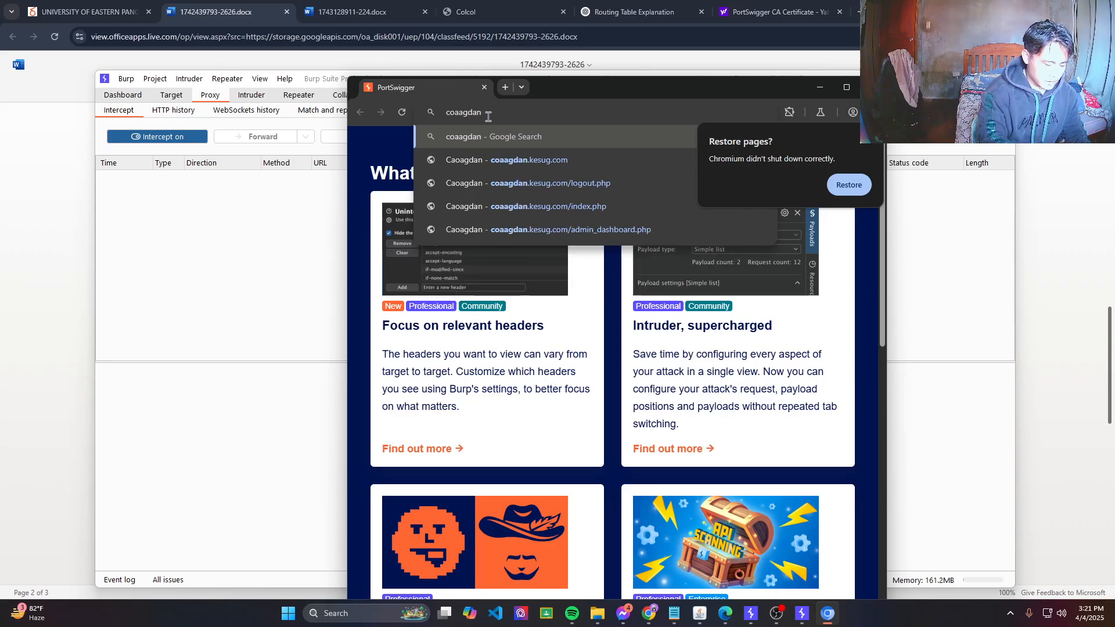
{"action": "type", "text": ".kesug.co"}
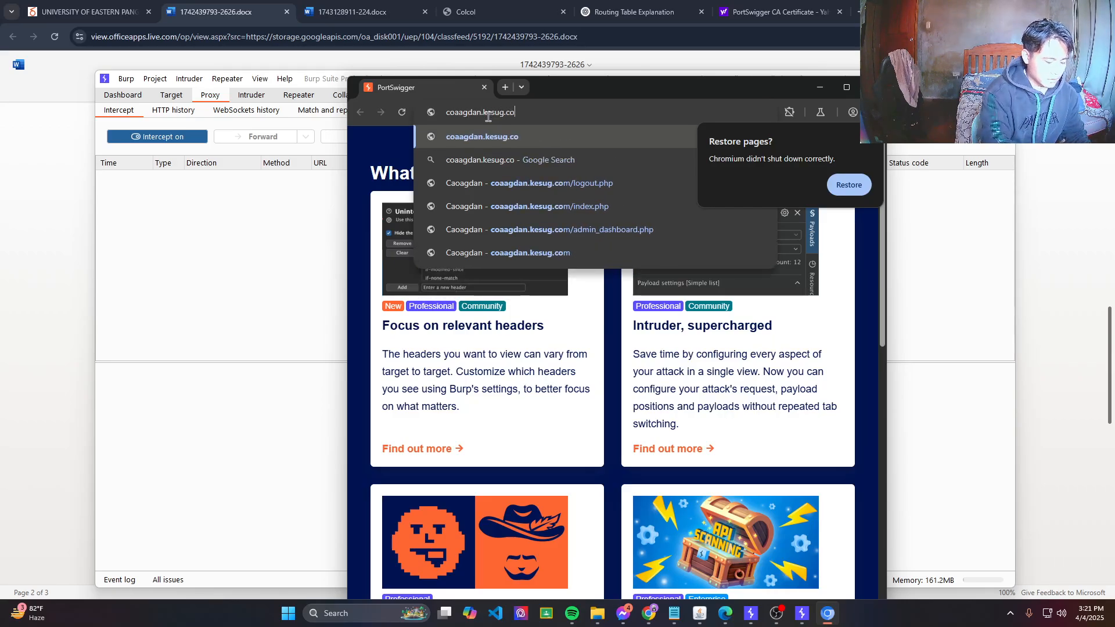
{"action": "type", "text": "m"}
{"action": "key", "text": "Return"}
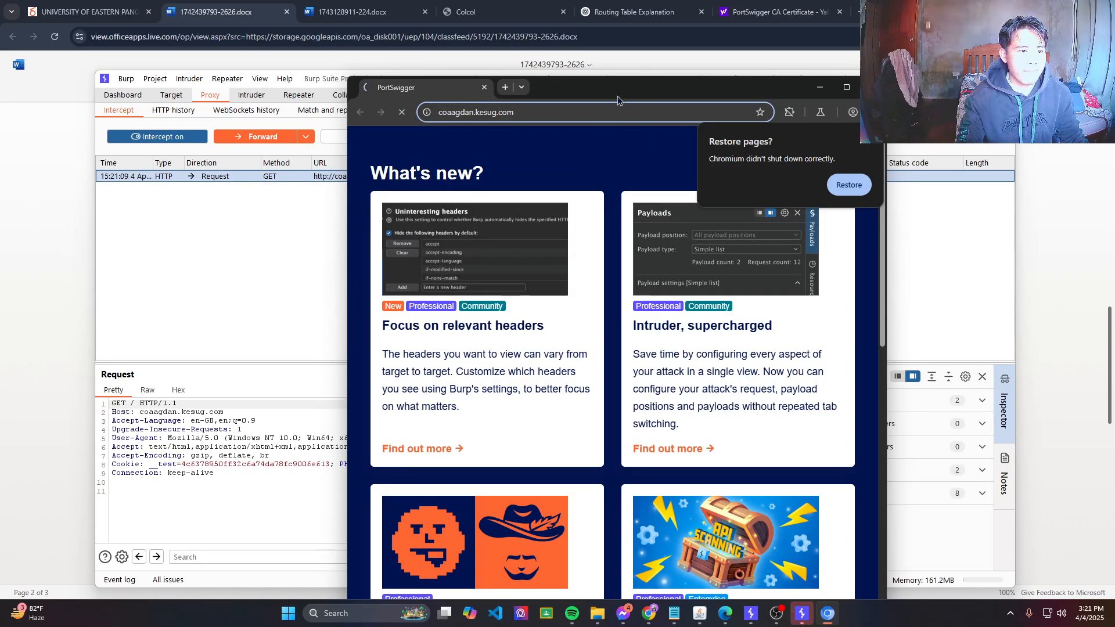
{"action": "left_click_drag", "start_coordinate": [590, 91], "coordinate": [733, 71]}
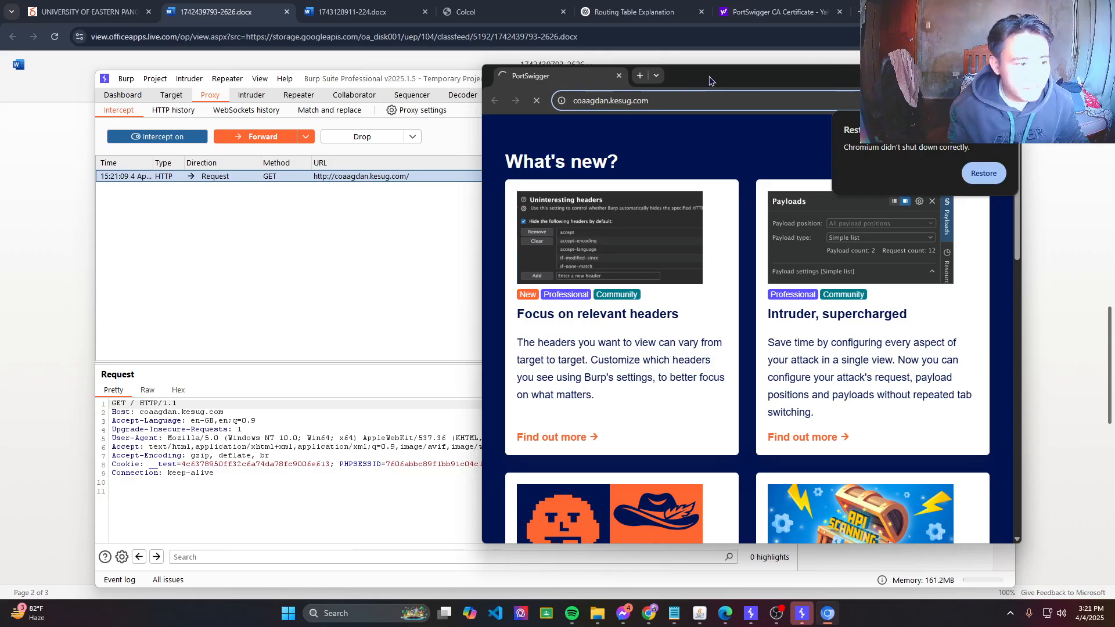
{"action": "left_click_drag", "start_coordinate": [709, 80], "coordinate": [691, 102]}
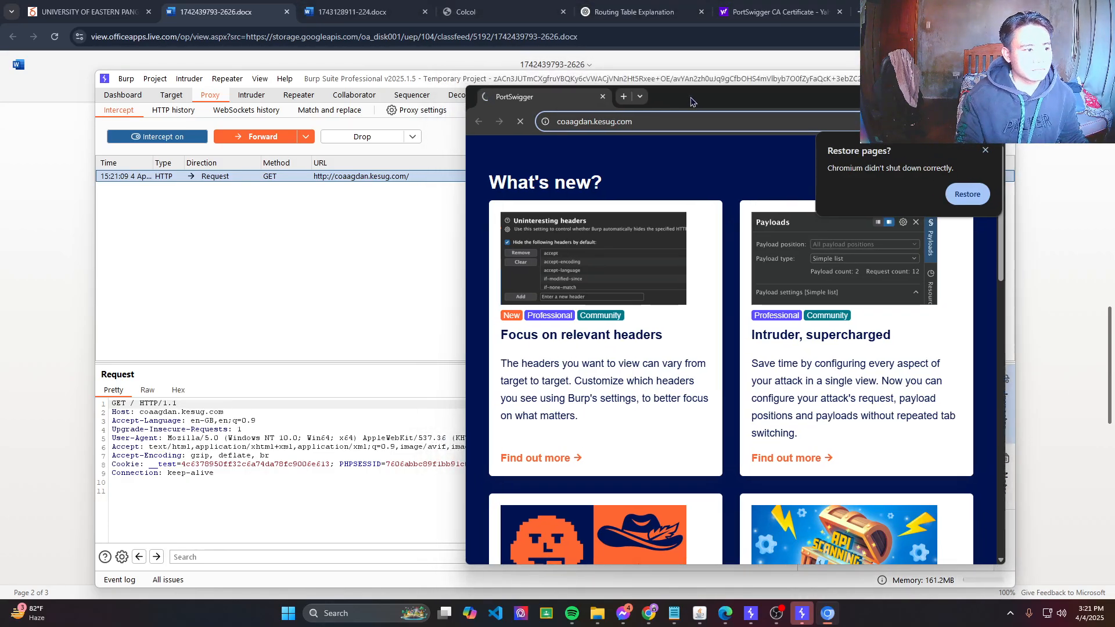
Forward the held home-page request and restore the browser's previous session tab.
{"action": "left_click", "coordinate": [267, 138]}
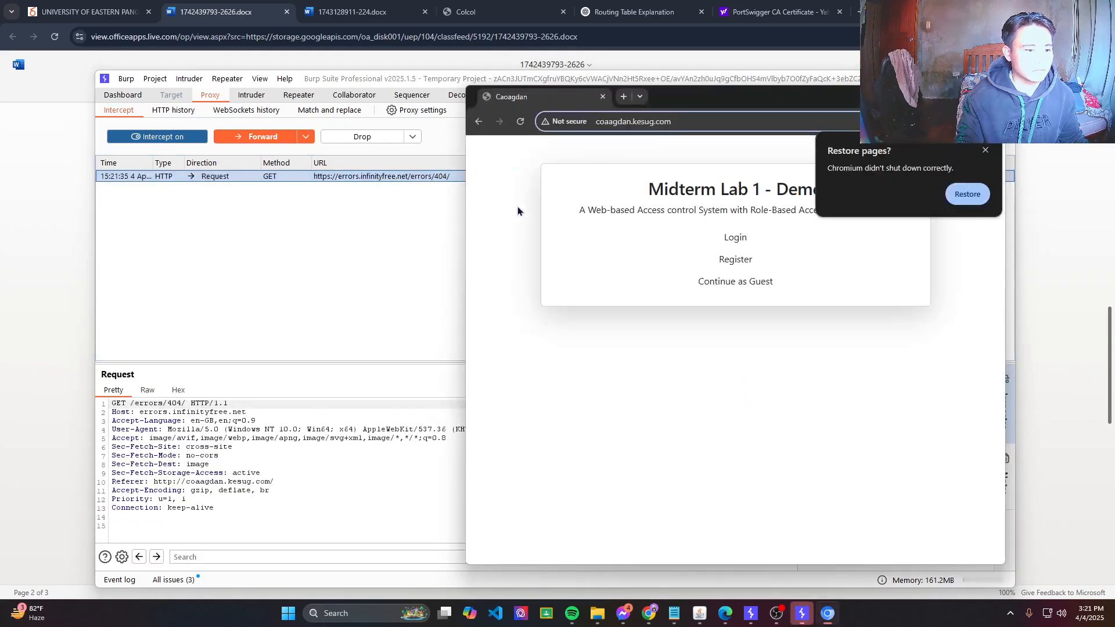
{"action": "left_click", "coordinate": [966, 201]}
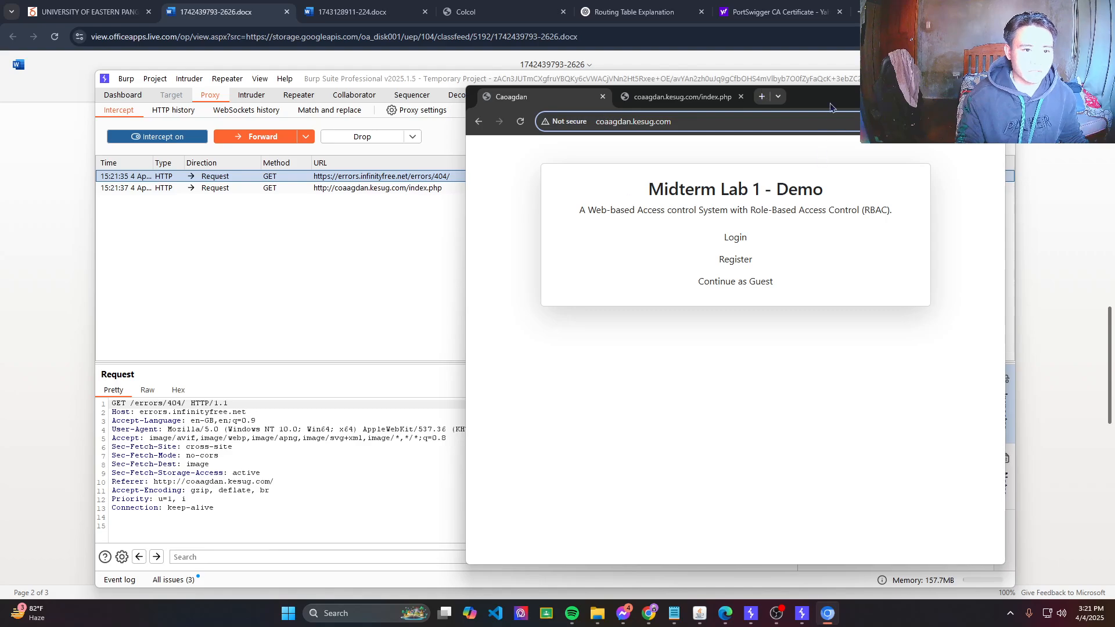
{"action": "left_click_drag", "start_coordinate": [813, 97], "coordinate": [717, 87]}
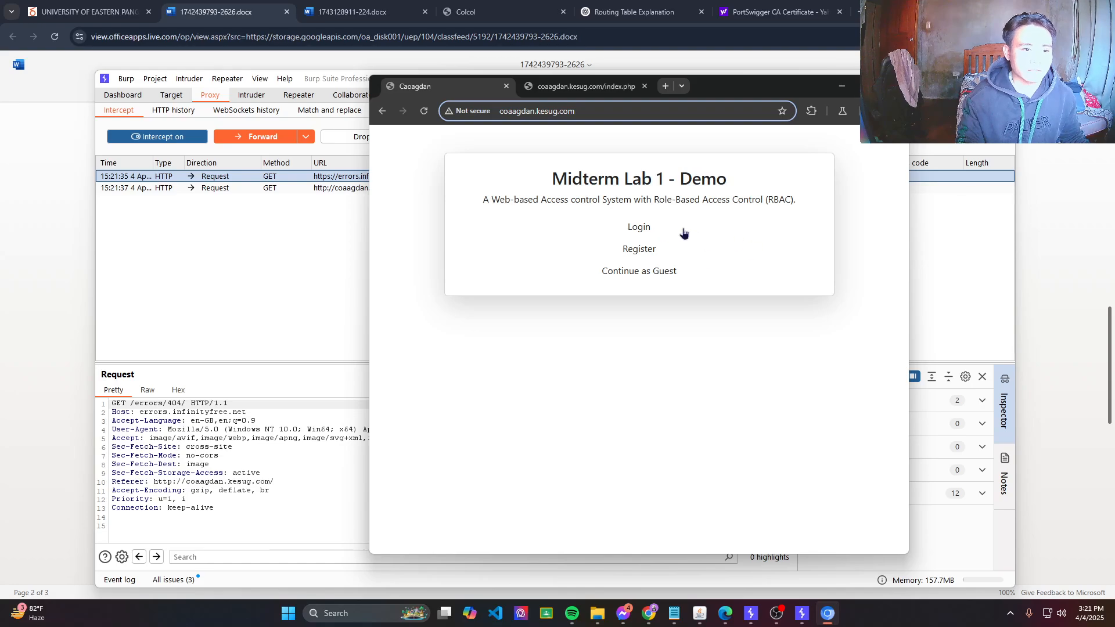
Follow the site's Login link from the Caoagdan tab, queuing its requests in the proxy.
{"action": "left_click", "coordinate": [634, 232]}
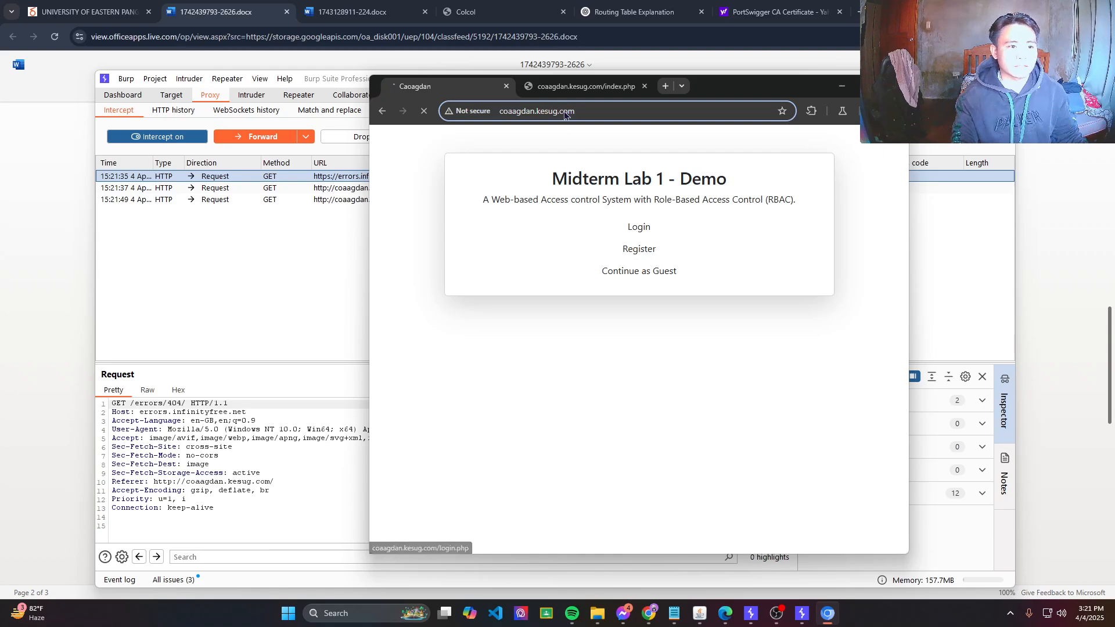
{"action": "left_click", "coordinate": [569, 93]}
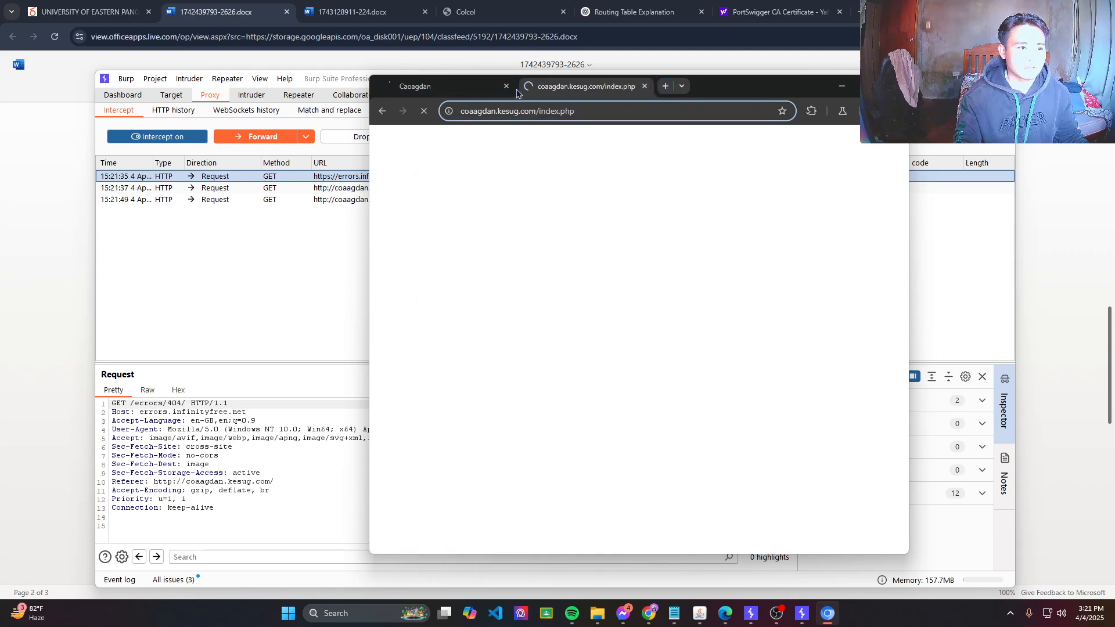
{"action": "key", "text": "ctrl+shift+Tab"}
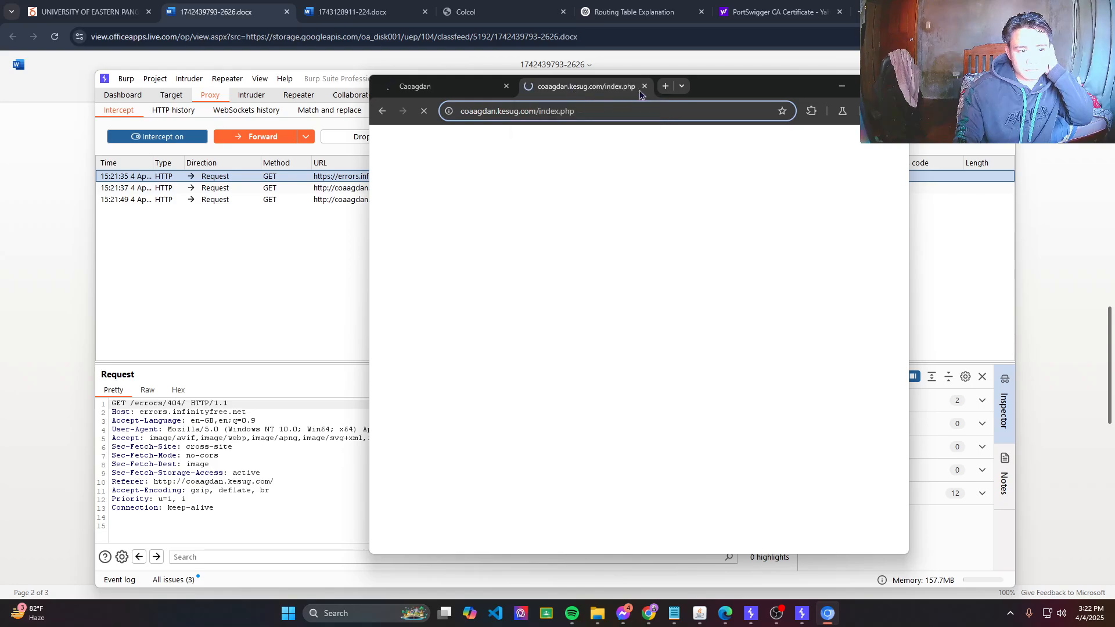
{"action": "left_click", "coordinate": [428, 90]}
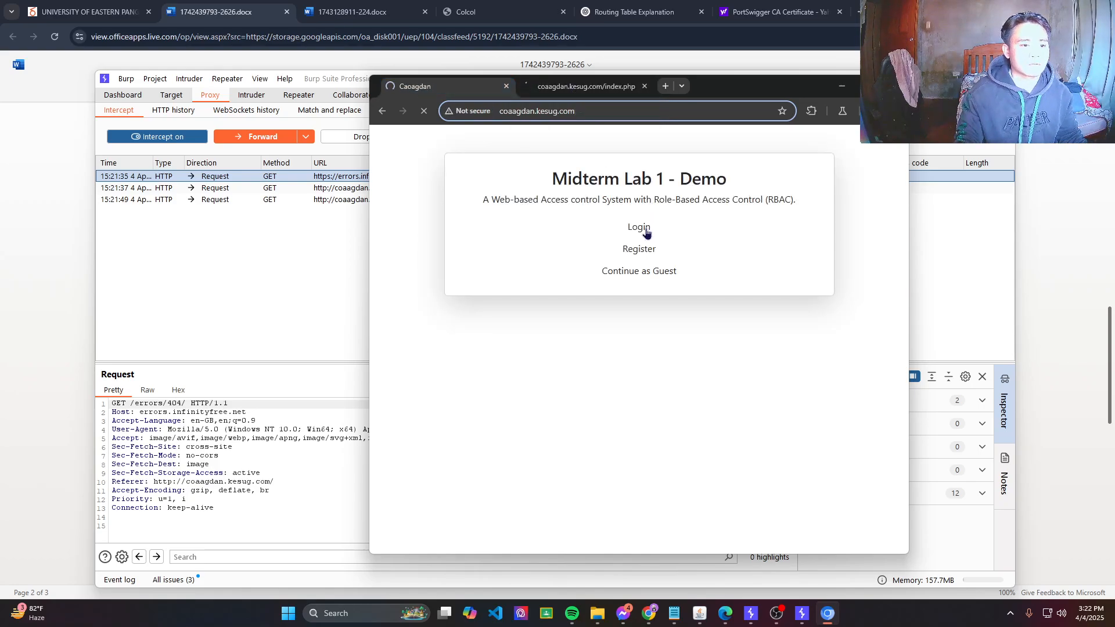
{"action": "left_click", "coordinate": [639, 231]}
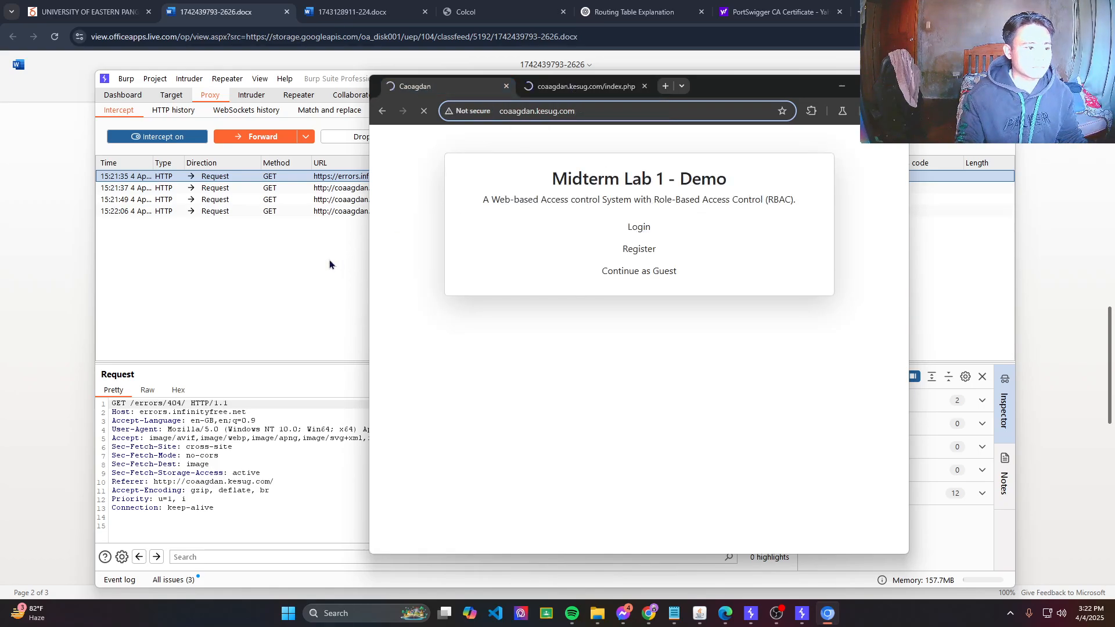
Forward all five held requests, including login.php, then switch interception off.
{"action": "left_click", "coordinate": [246, 135]}
{"action": "left_click", "coordinate": [245, 135]}
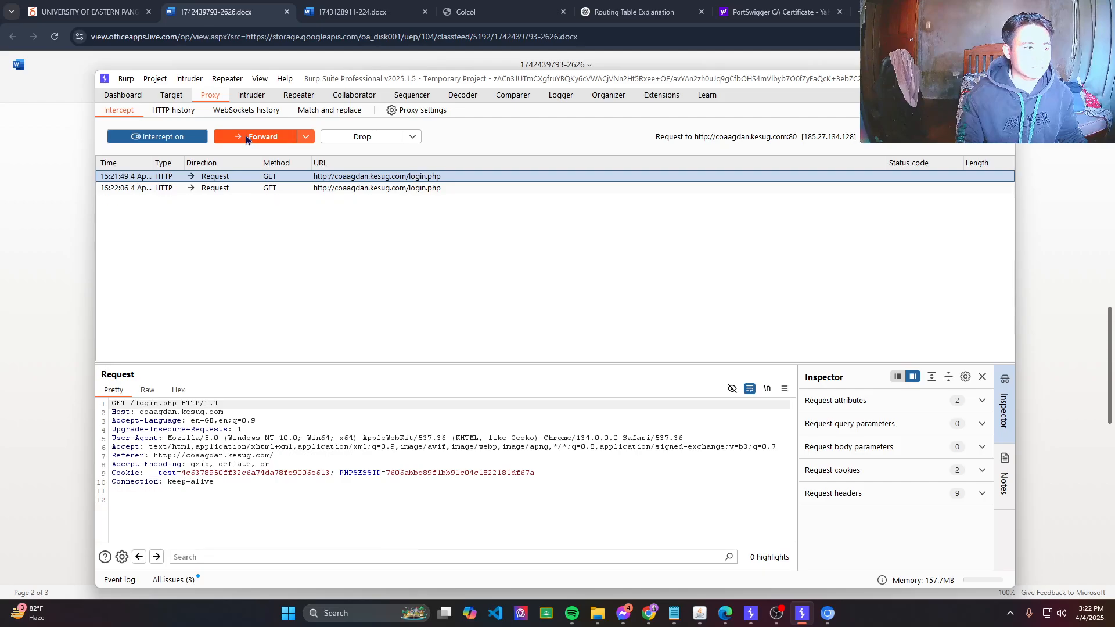
{"action": "left_click", "coordinate": [246, 135]}
{"action": "left_click", "coordinate": [246, 134]}
{"action": "left_click", "coordinate": [246, 135]}
{"action": "key", "text": "alt+Tab"}
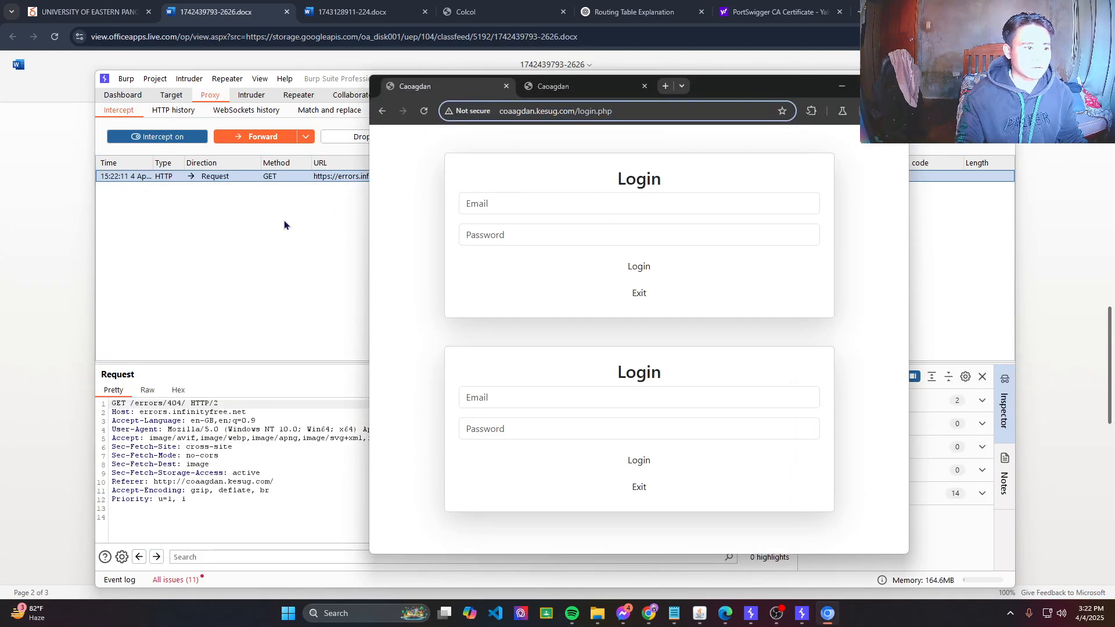
{"action": "left_click", "coordinate": [178, 139]}
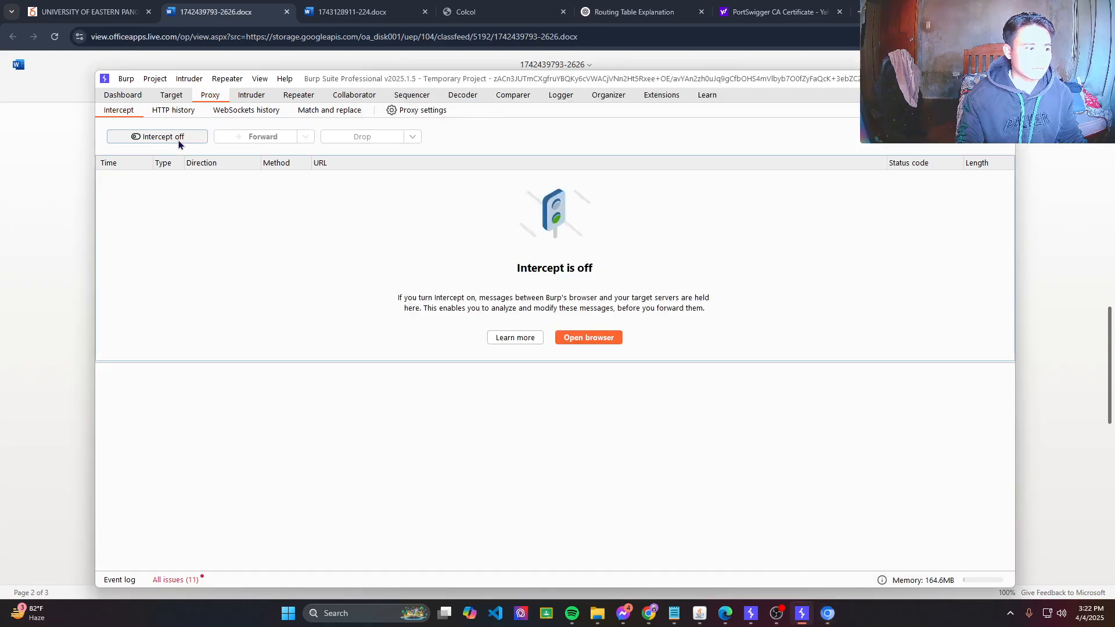
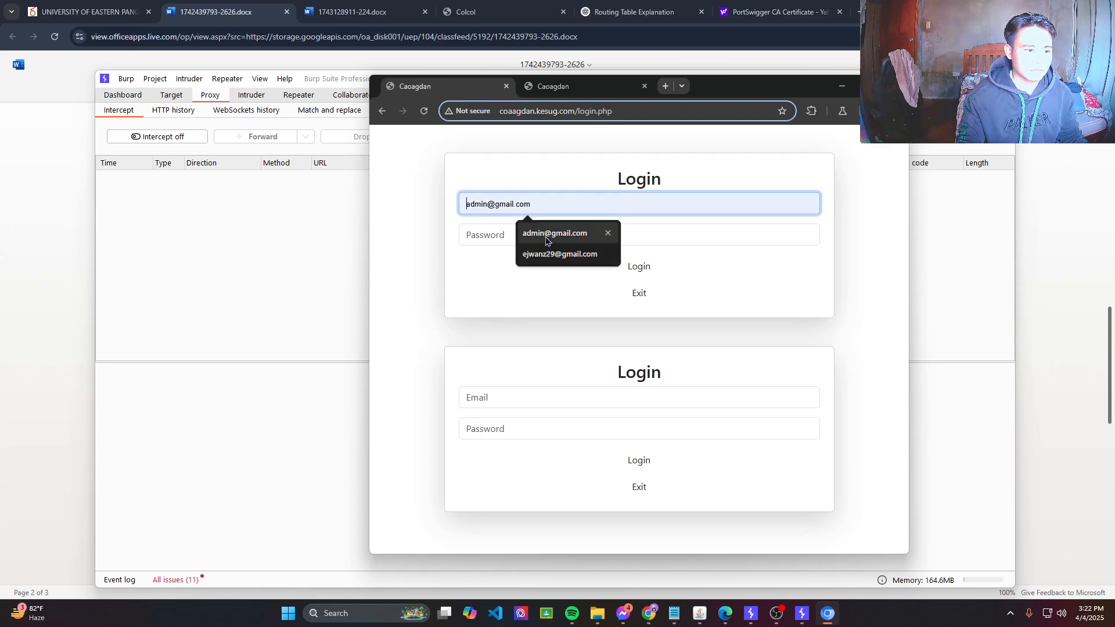
Log in on the coaagdan page using the saved account's email and its password.
{"action": "left_click", "coordinate": [552, 231]}
{"action": "left_click", "coordinate": [520, 235]}
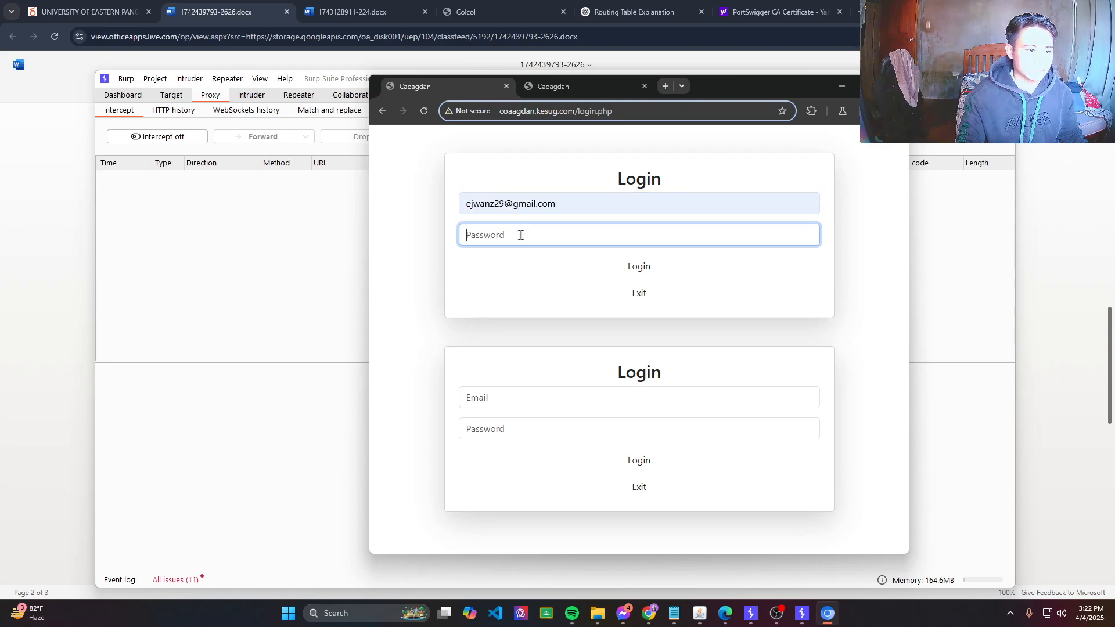
{"action": "type", "text": "••••"}
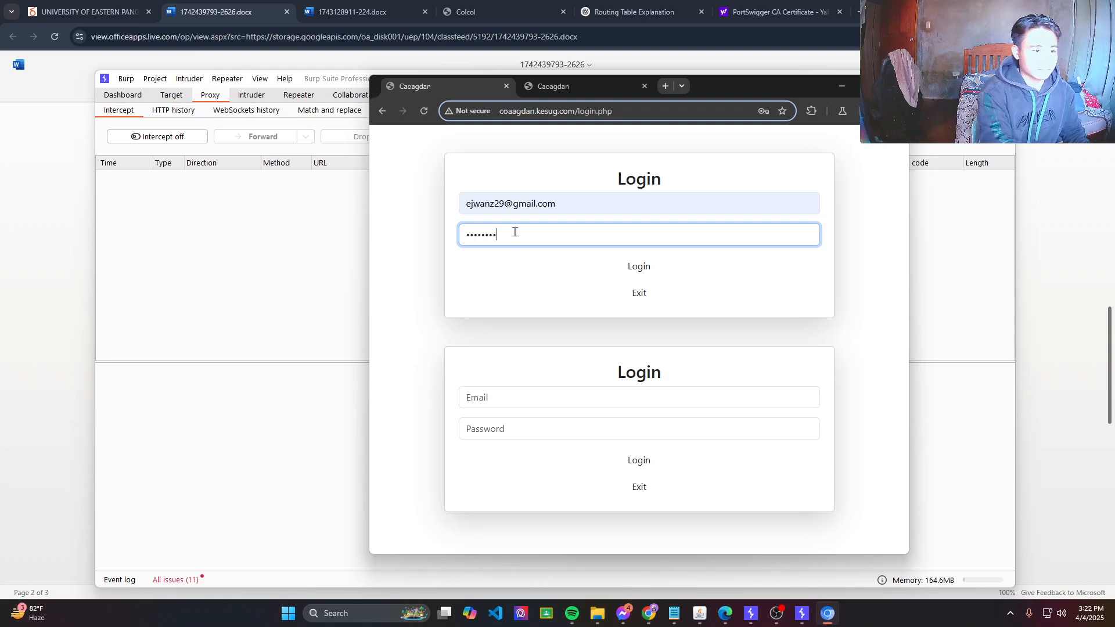
{"action": "left_click", "coordinate": [639, 269]}
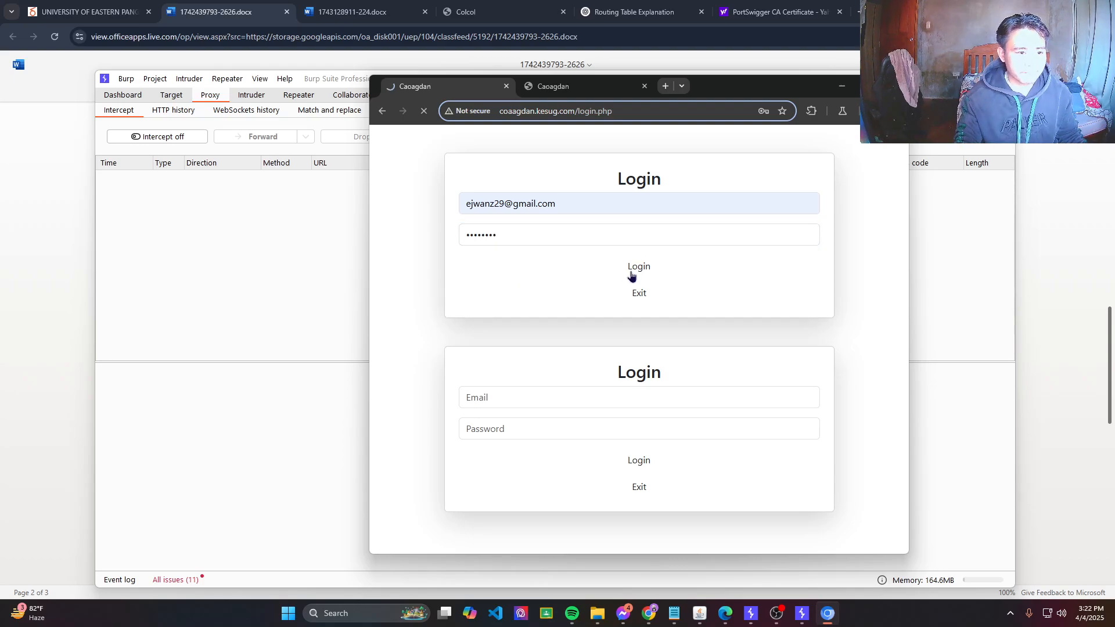
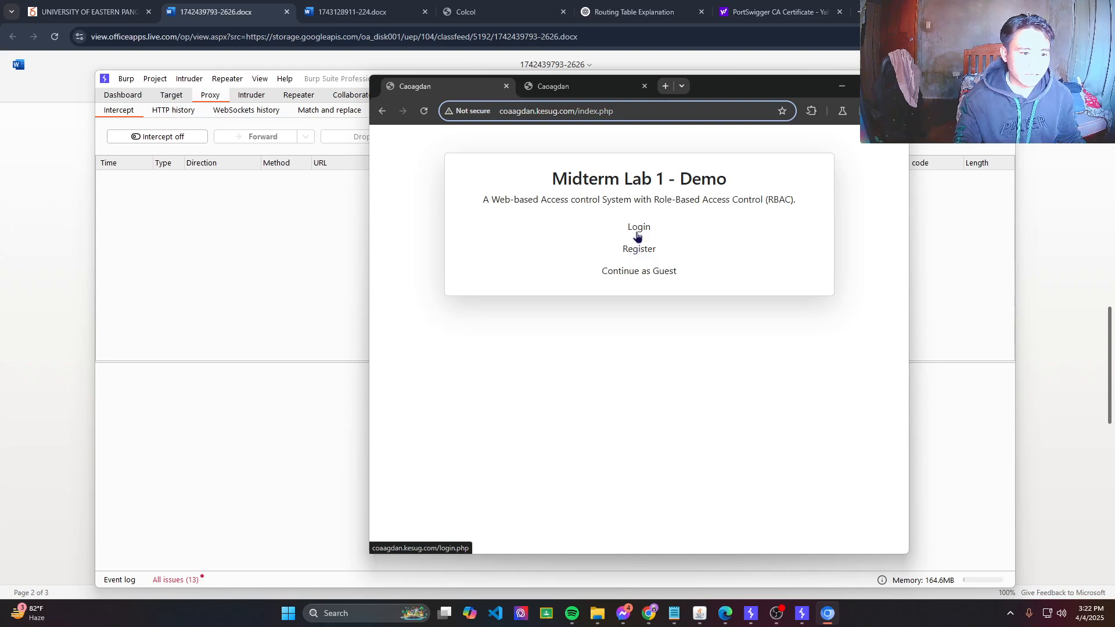
Go from the Midterm Lab 1 page to its login page and focus the first Email field.
{"action": "left_click", "coordinate": [637, 230]}
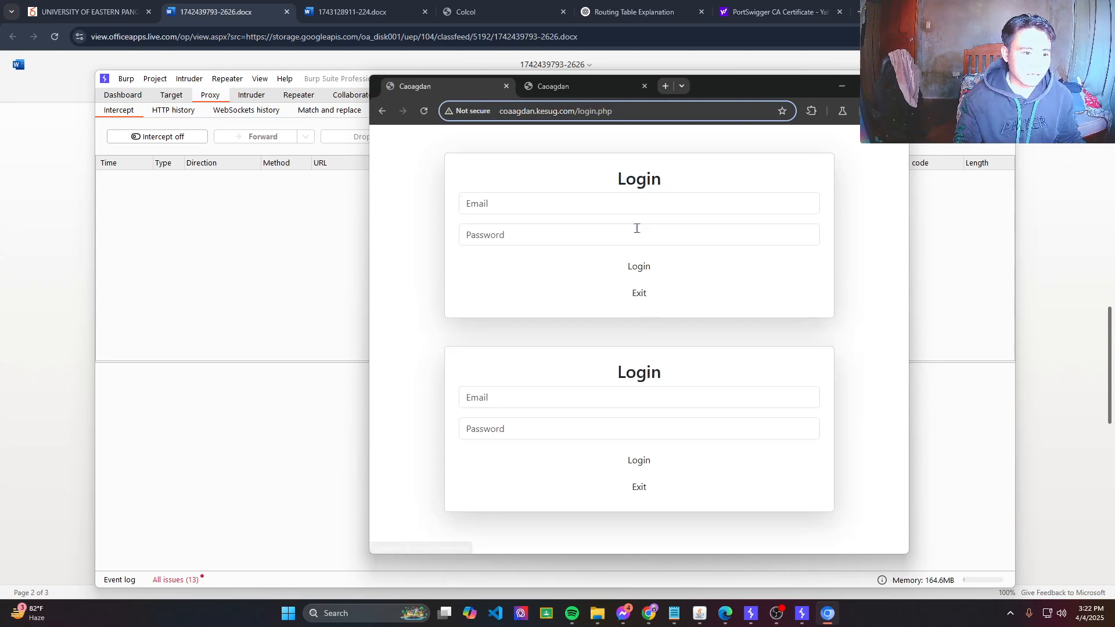
{"action": "left_click", "coordinate": [498, 202]}
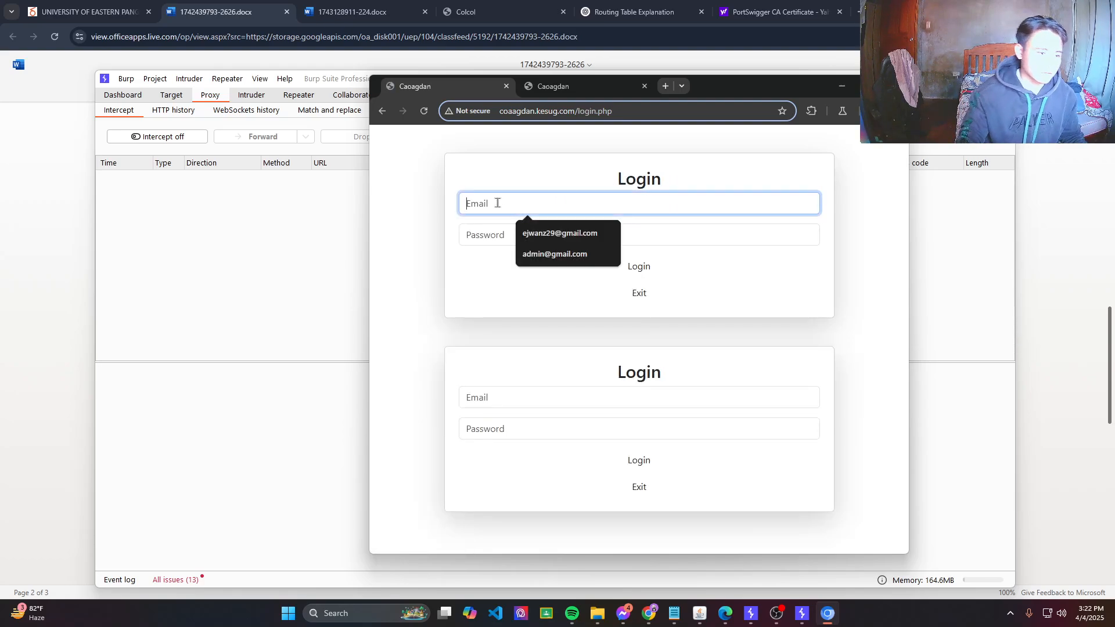
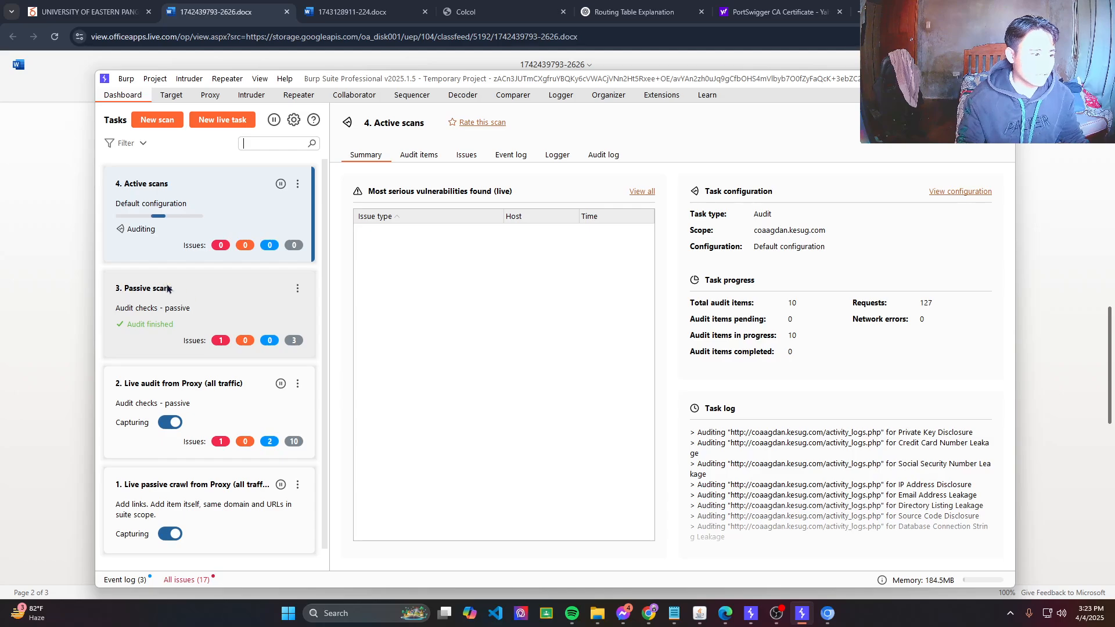
Show the finished '3. Passive scans' task and select its 'Cleartext submission of password' issue.
{"action": "left_click", "coordinate": [192, 330]}
{"action": "left_click", "coordinate": [448, 233]}
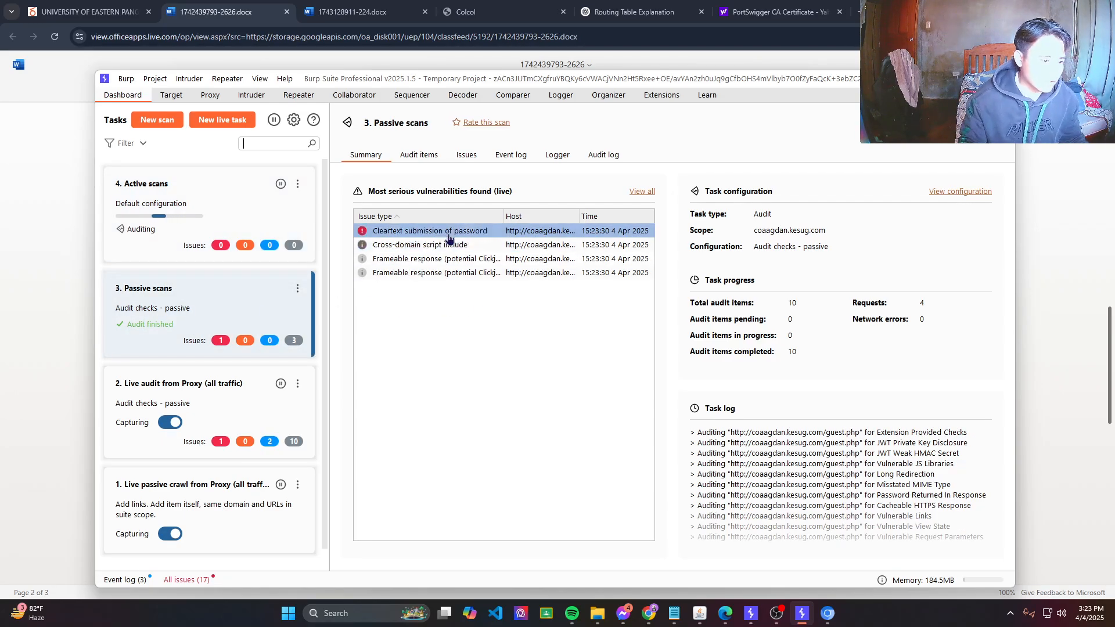
Open the cleartext password submission issue in the Issues tab and read its advisory.
{"action": "double_click", "coordinate": [448, 232]}
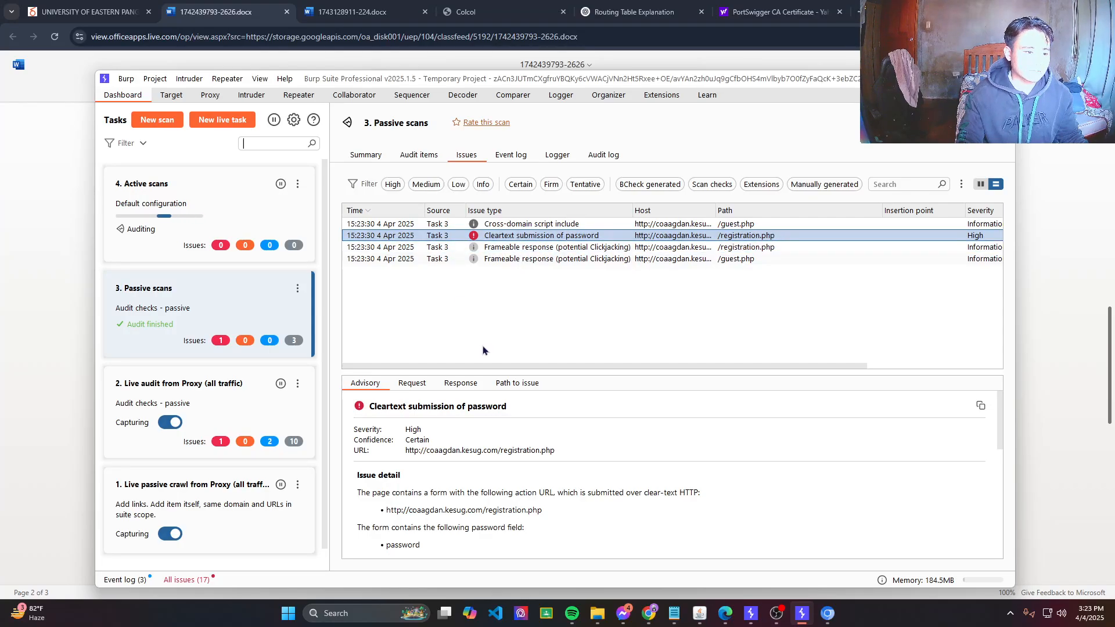
{"action": "scroll", "coordinate": [504, 426], "scroll_direction": "down", "scroll_amount": 5}
{"action": "scroll", "coordinate": [507, 446], "scroll_direction": "up", "scroll_amount": 2}
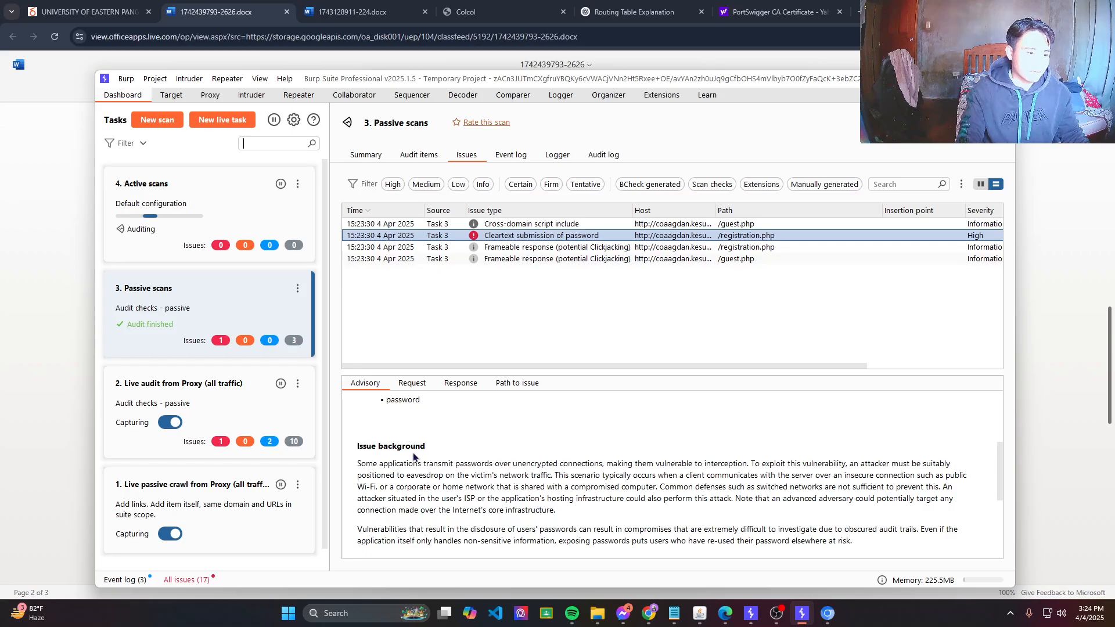
{"action": "scroll", "coordinate": [430, 485], "scroll_direction": "down", "scroll_amount": 5}
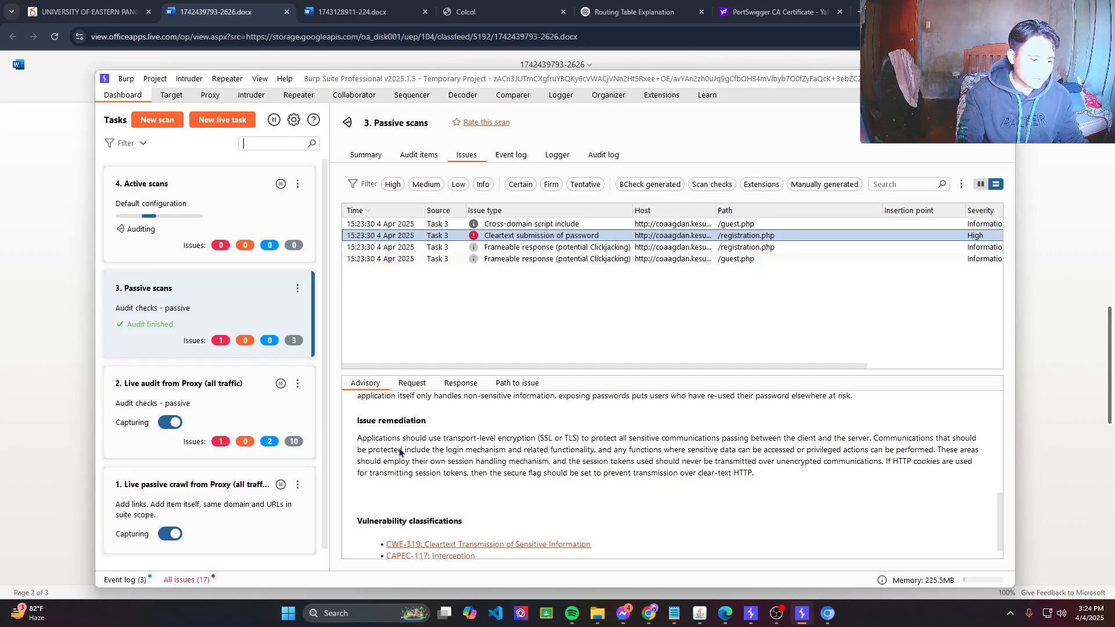
Show the Frameable response (potential Clickjacking) advisory for /registration.php.
{"action": "scroll", "coordinate": [399, 452], "scroll_direction": "up", "scroll_amount": 3}
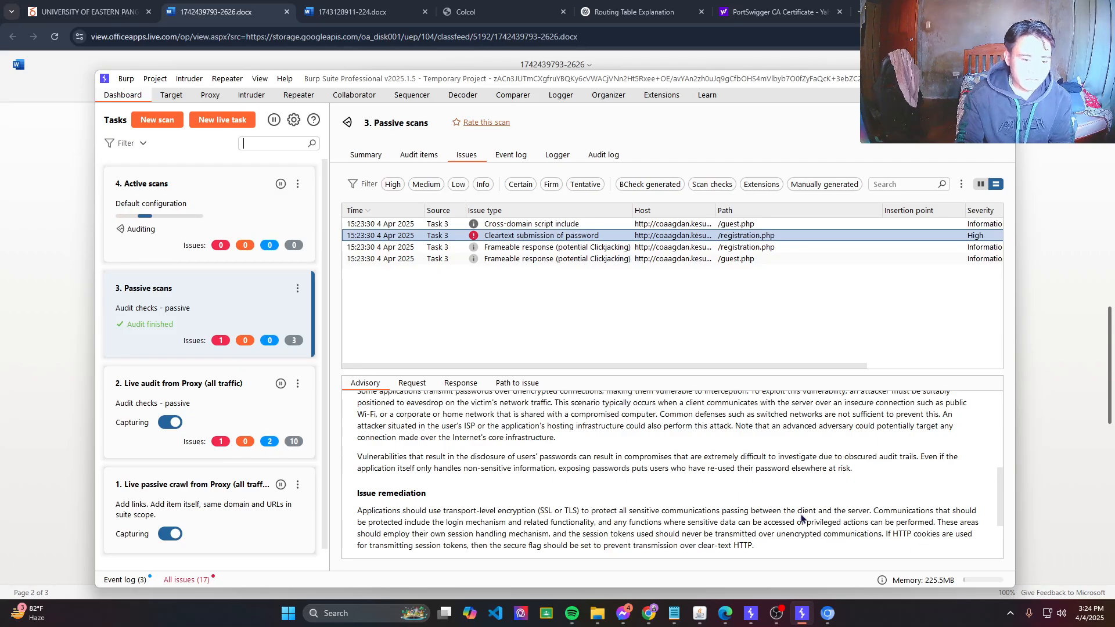
{"action": "scroll", "coordinate": [463, 520], "scroll_direction": "down", "scroll_amount": 3}
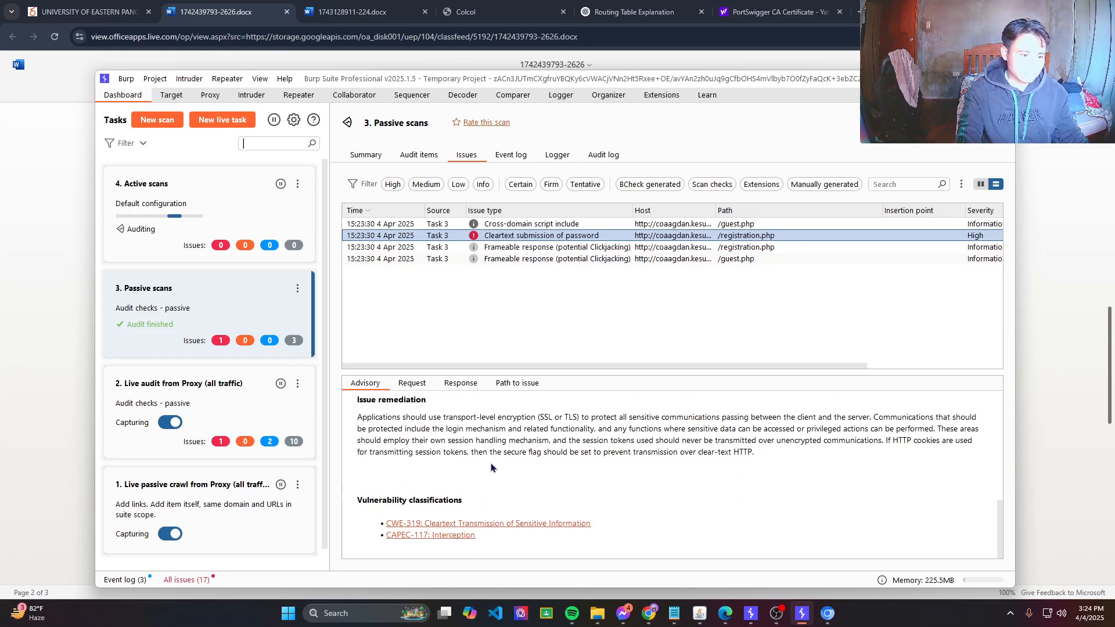
{"action": "left_click", "coordinate": [503, 249]}
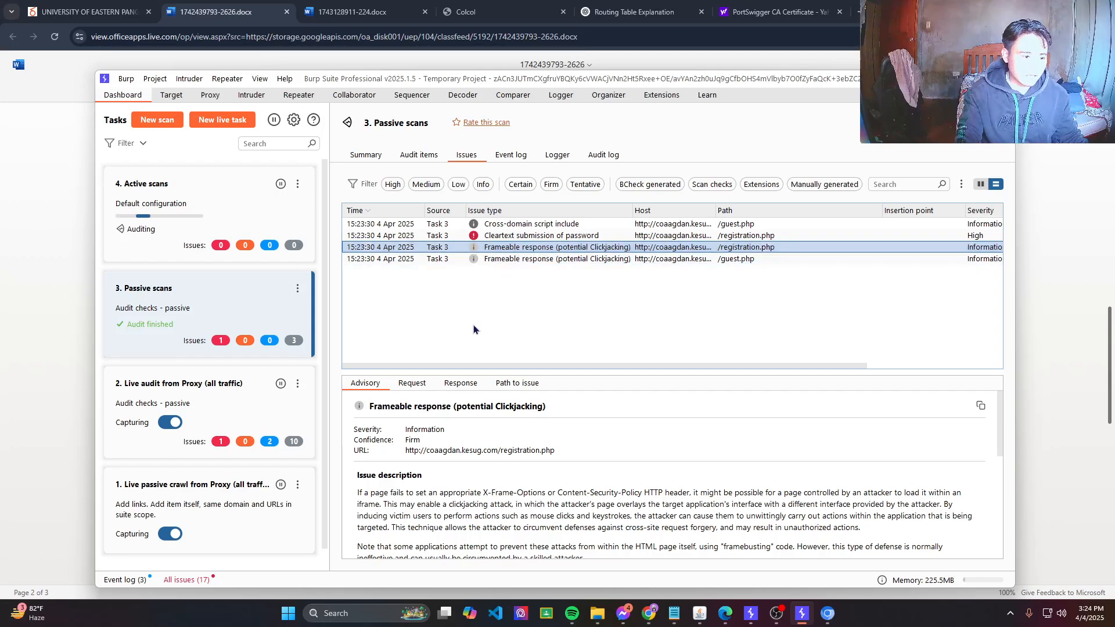
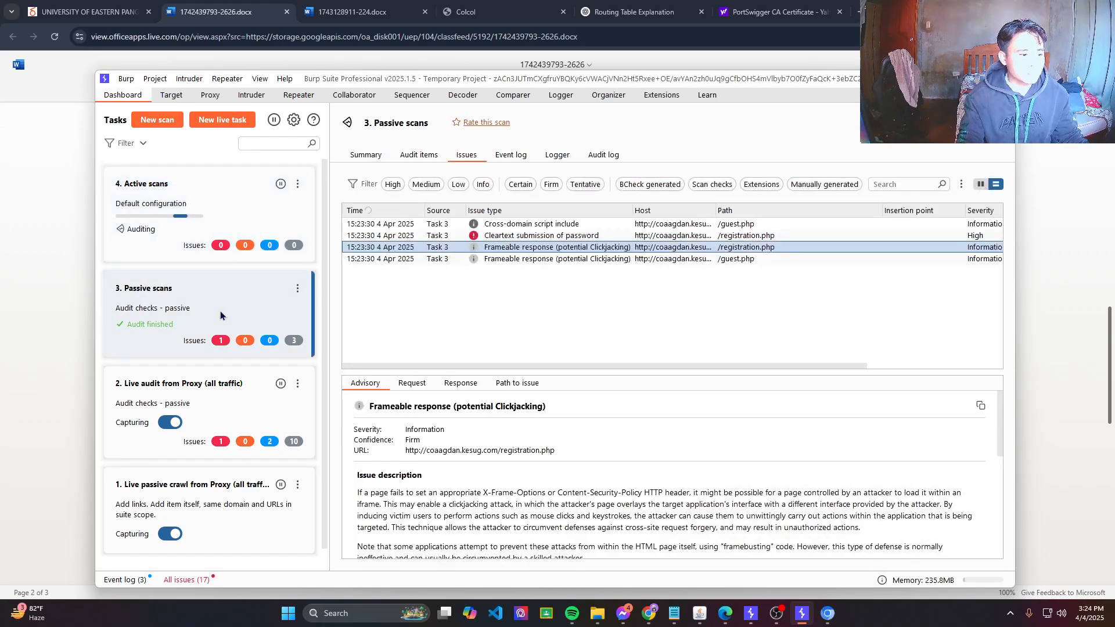
View the /guest.php clickjacking, cleartext password submission, and Cross-domain script include advisories in turn.
{"action": "left_click", "coordinate": [441, 259], "text": "shift"}
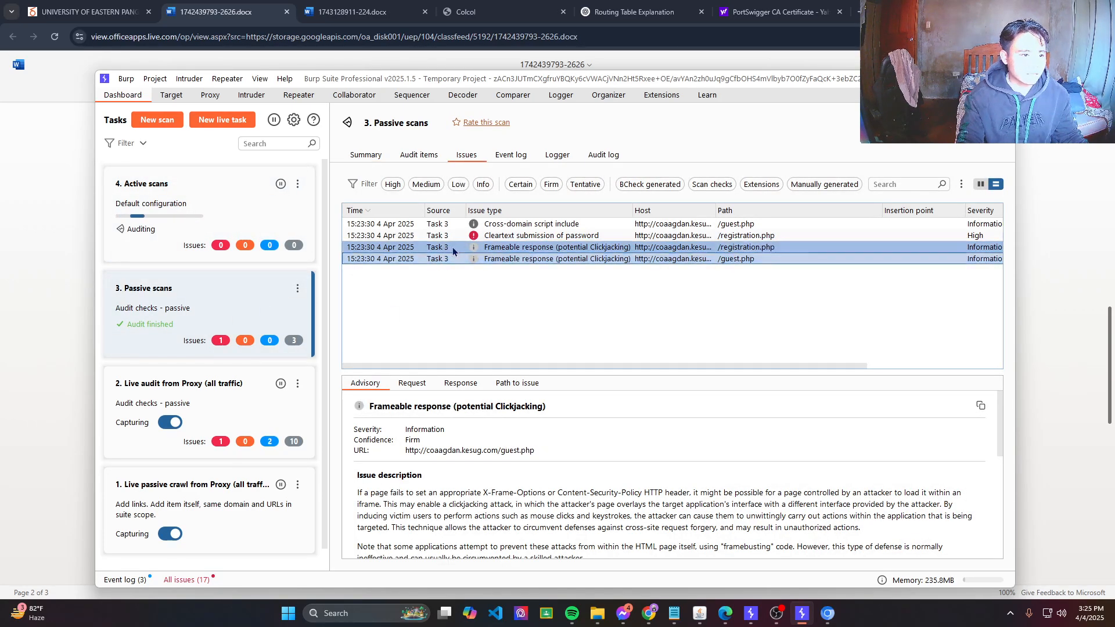
{"action": "left_click", "coordinate": [476, 236]}
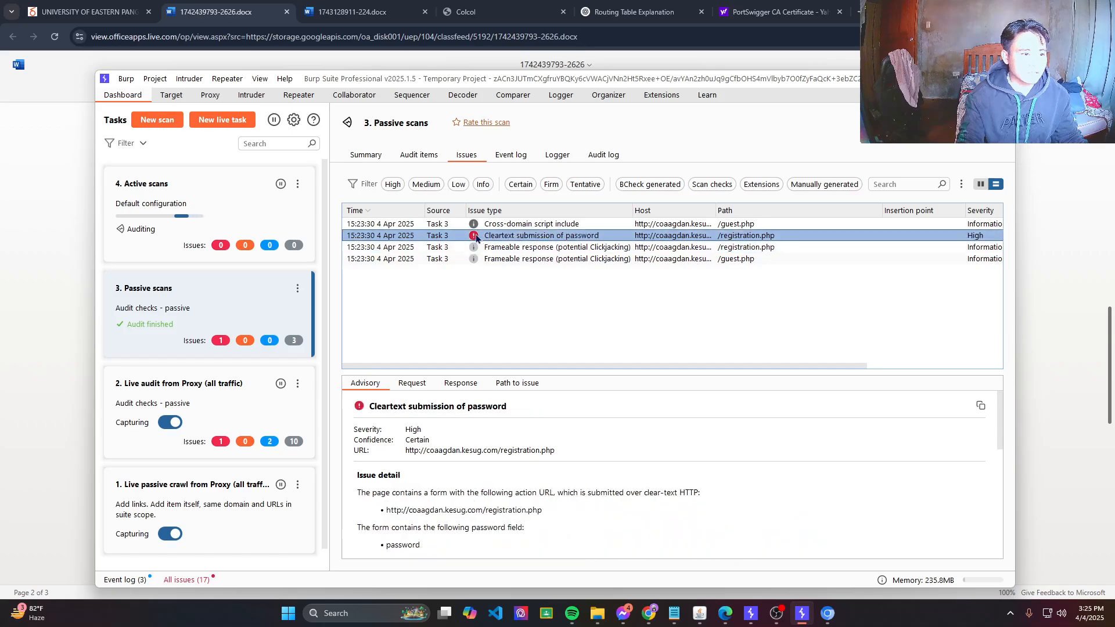
{"action": "left_click", "coordinate": [475, 224]}
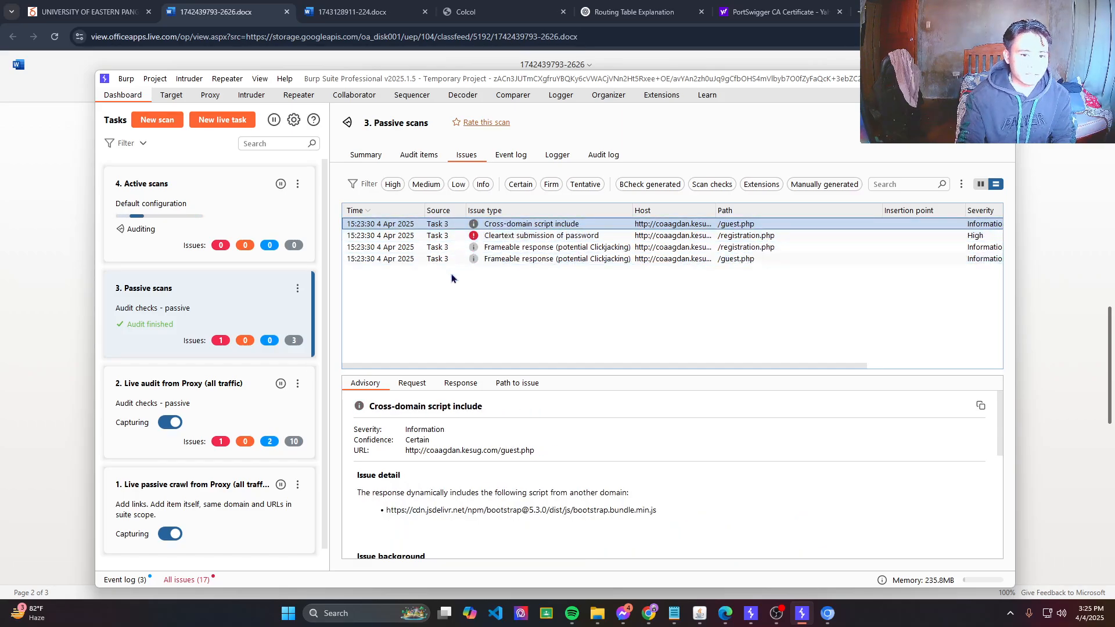
Read the full /guest.php Cross-domain script include advisory on the external Bootstrap script (CWE-829).
{"action": "left_click", "coordinate": [964, 236], "text": "shift"}
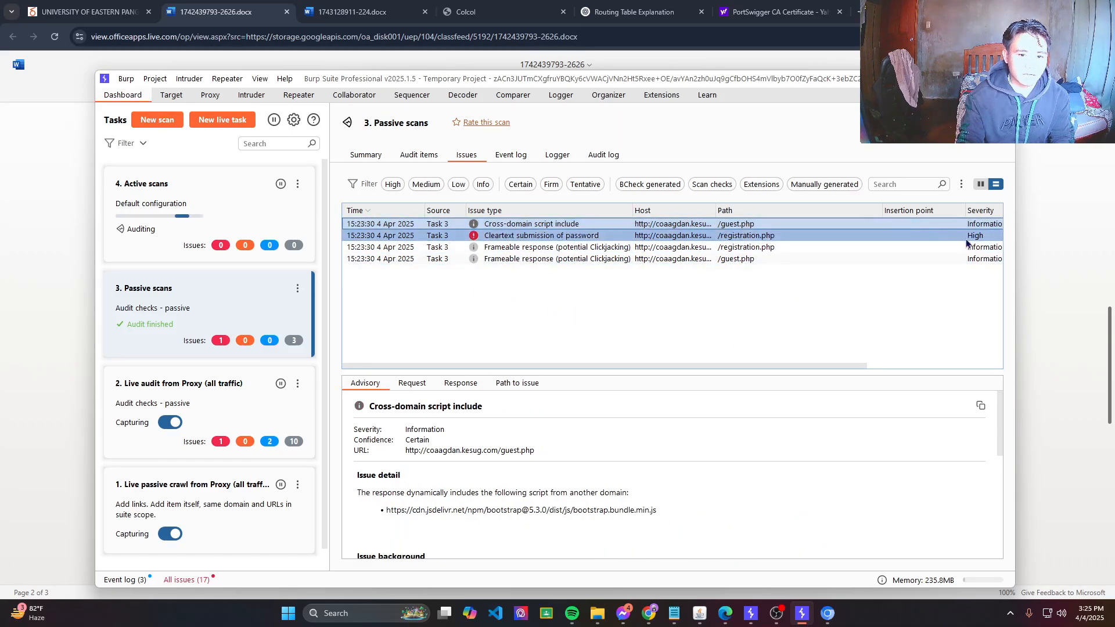
{"action": "left_click", "coordinate": [975, 235], "text": "ctrl"}
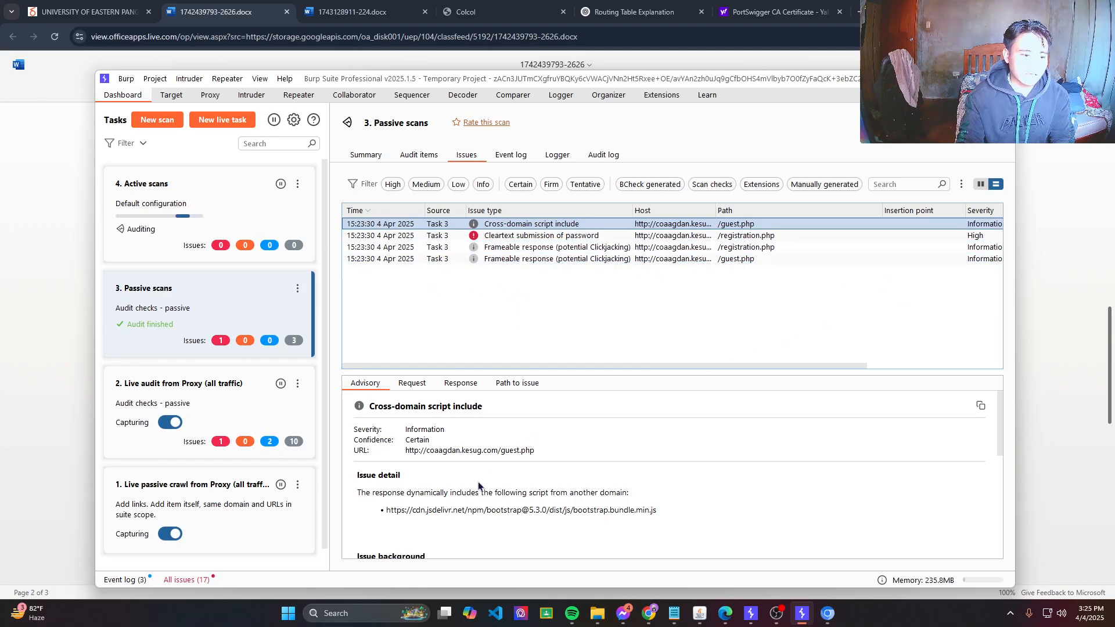
{"action": "scroll", "coordinate": [464, 493], "scroll_direction": "down", "scroll_amount": 5}
{"action": "scroll", "coordinate": [463, 494], "scroll_direction": "down", "scroll_amount": 2}
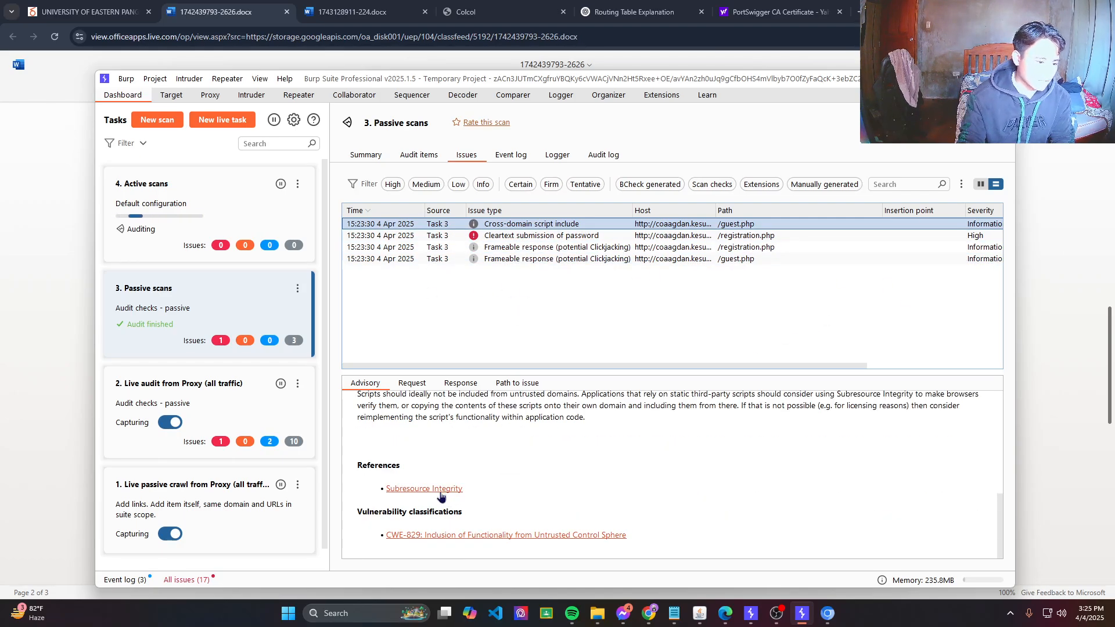
{"action": "scroll", "coordinate": [522, 509], "scroll_direction": "up", "scroll_amount": 3}
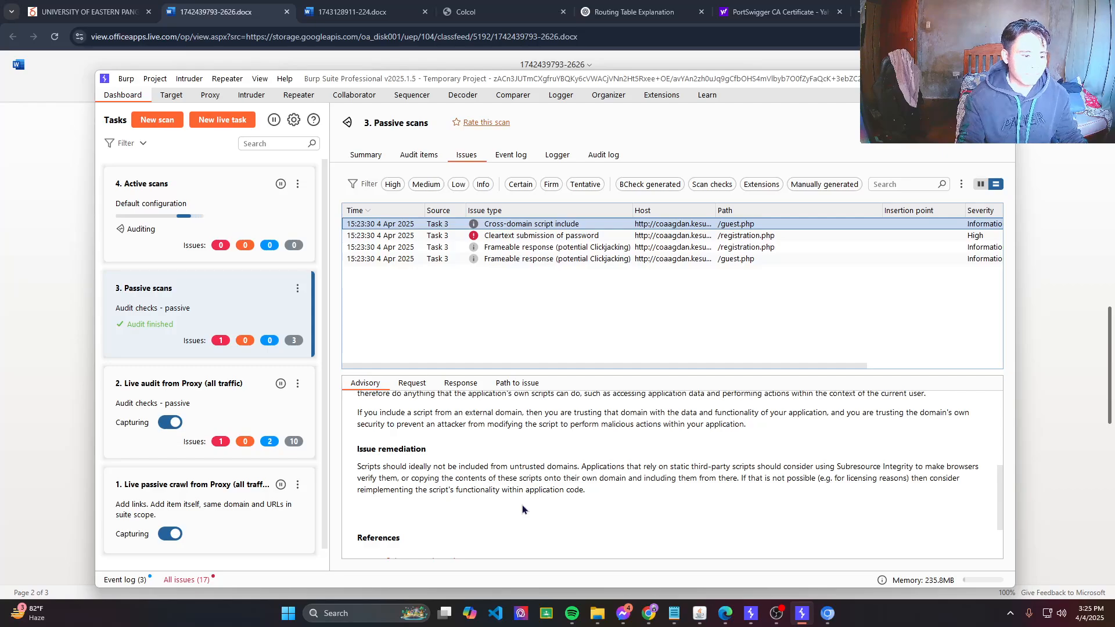
{"action": "scroll", "coordinate": [572, 495], "scroll_direction": "up", "scroll_amount": 5}
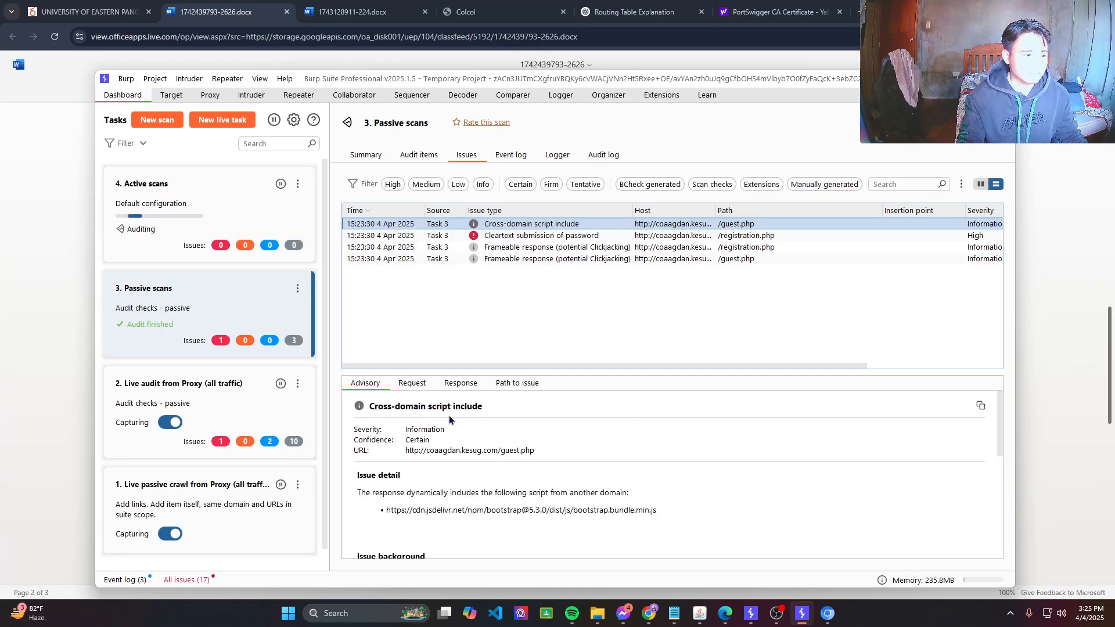
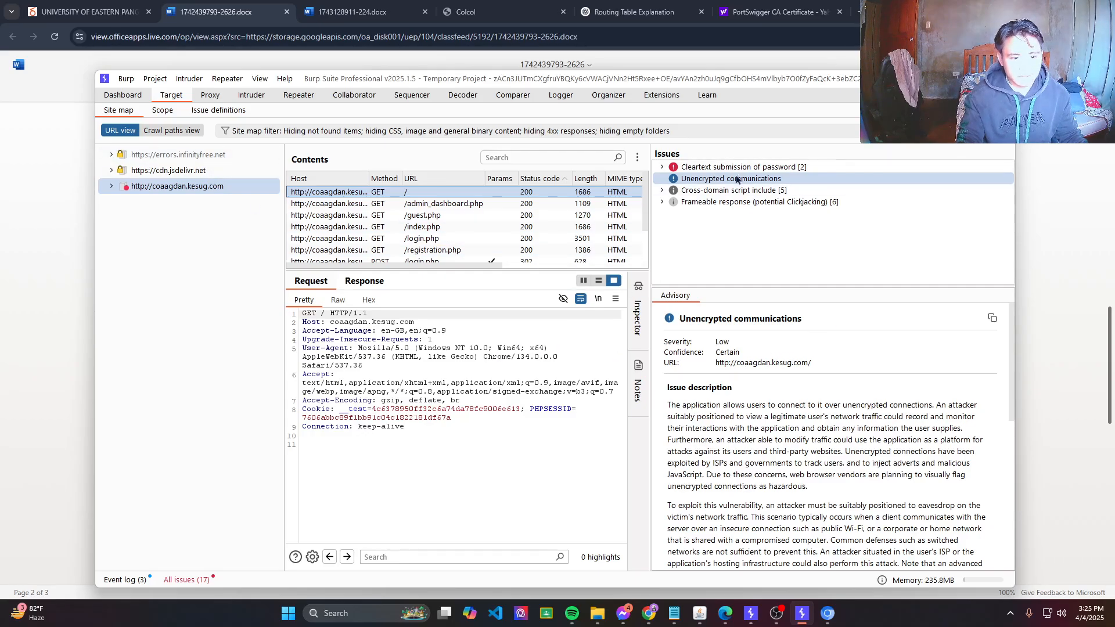
Open the Cleartext submission of password advisory for /login.php and /registration.php, checking the Dashboard scan midway.
{"action": "left_click", "coordinate": [720, 170]}
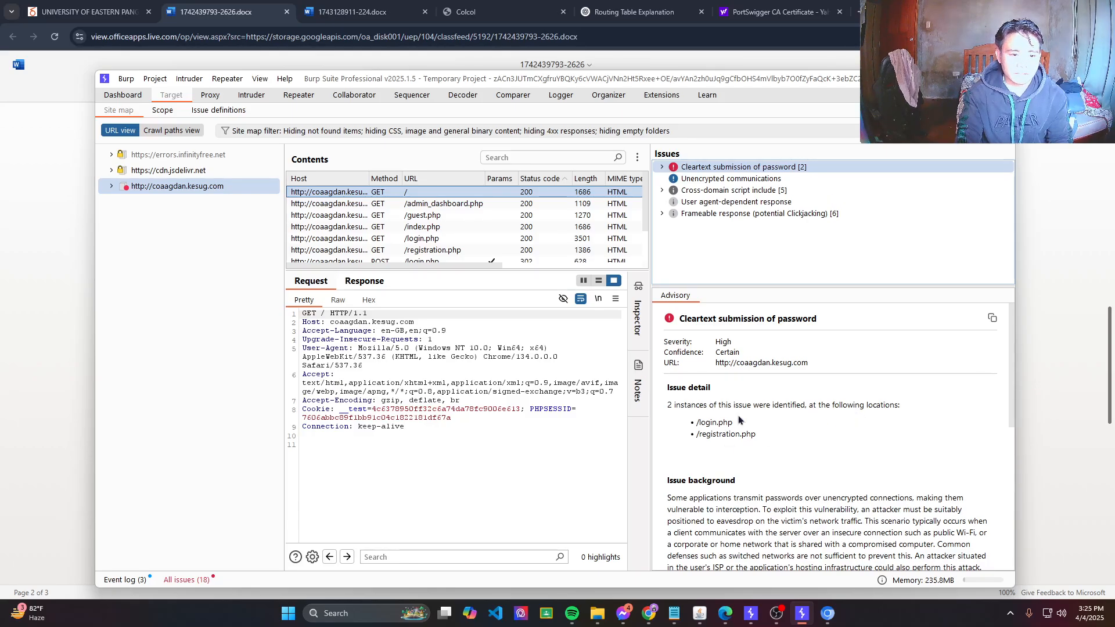
{"action": "left_click", "coordinate": [455, 203], "text": "shift"}
{"action": "left_click", "coordinate": [122, 95]}
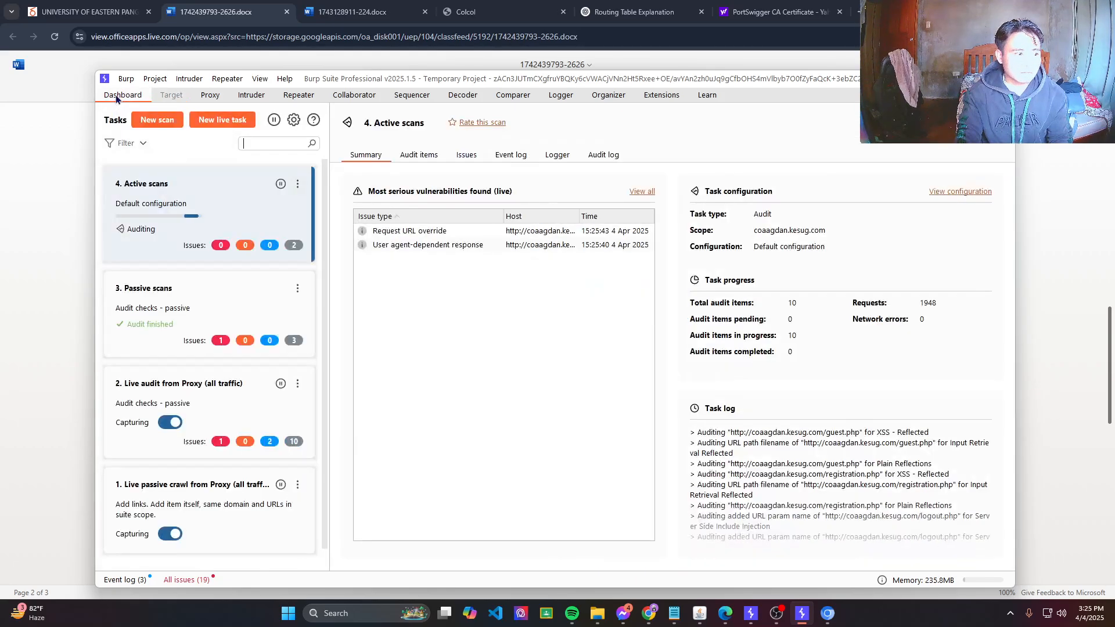
{"action": "left_click", "coordinate": [177, 96]}
{"action": "scroll", "coordinate": [824, 354], "scroll_direction": "down", "scroll_amount": 2}
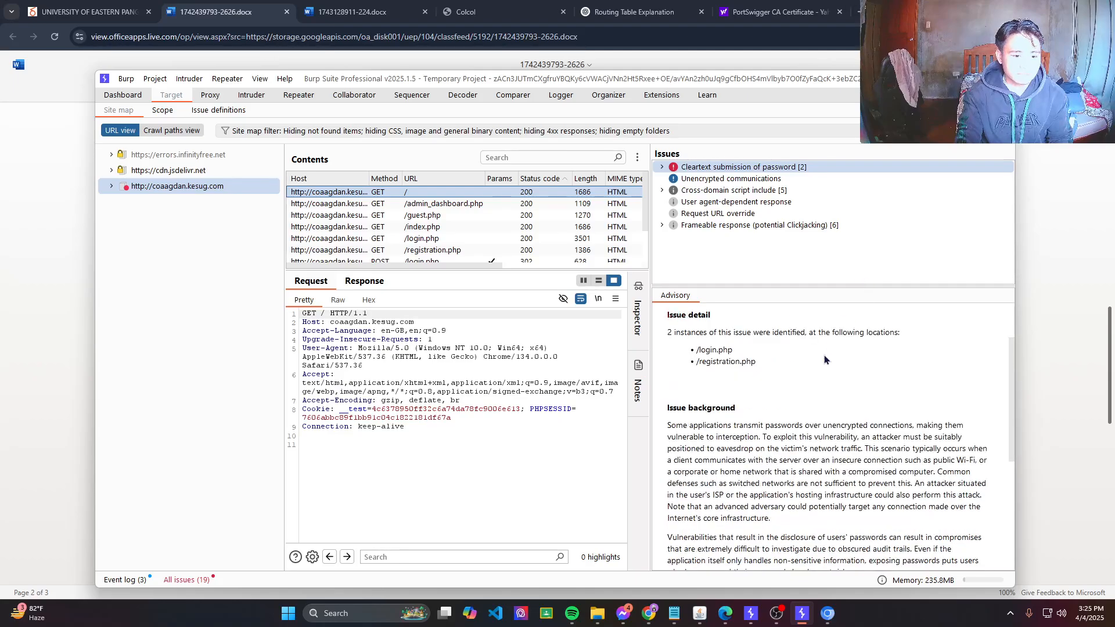
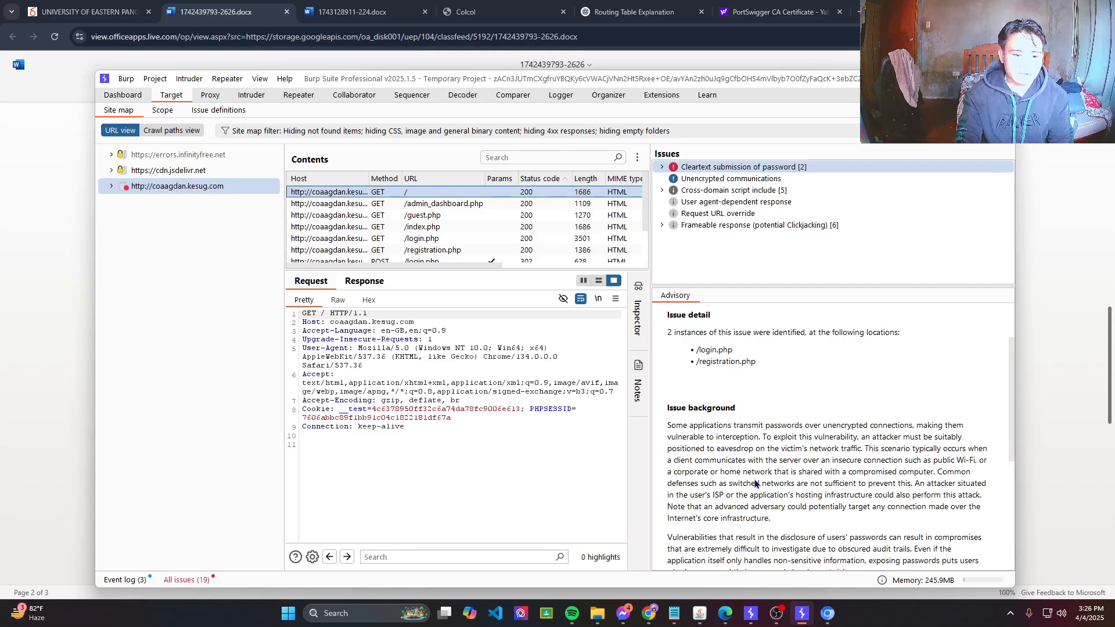
Read through the full Cleartext submission of password advisory for /login.php and /registration.php.
{"action": "scroll", "coordinate": [756, 483], "scroll_direction": "down", "scroll_amount": 2}
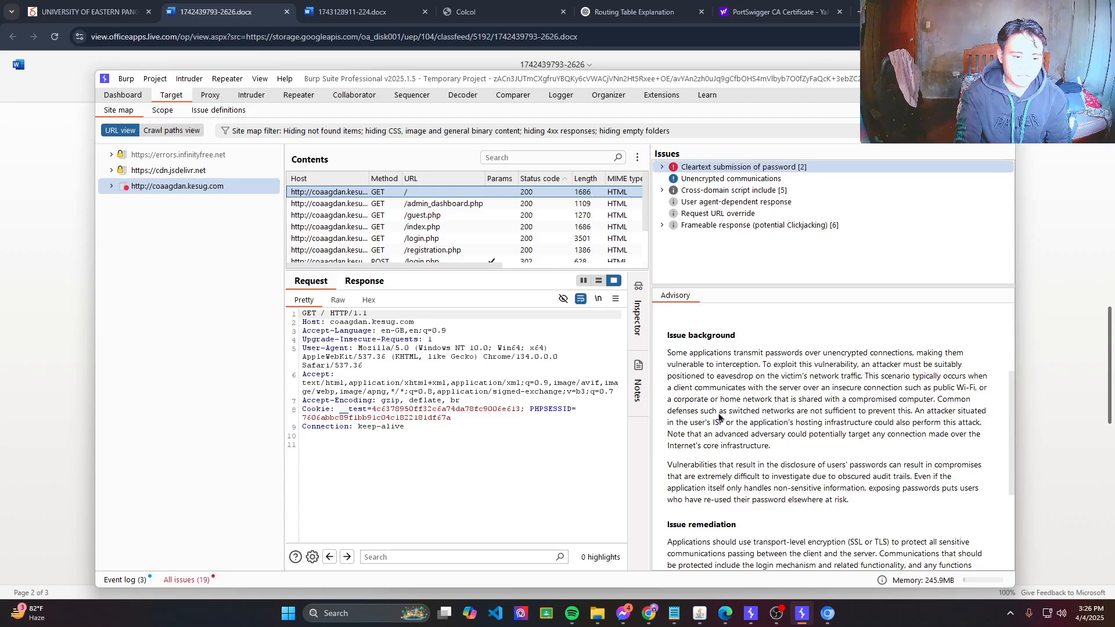
{"action": "scroll", "coordinate": [712, 447], "scroll_direction": "down", "scroll_amount": 2}
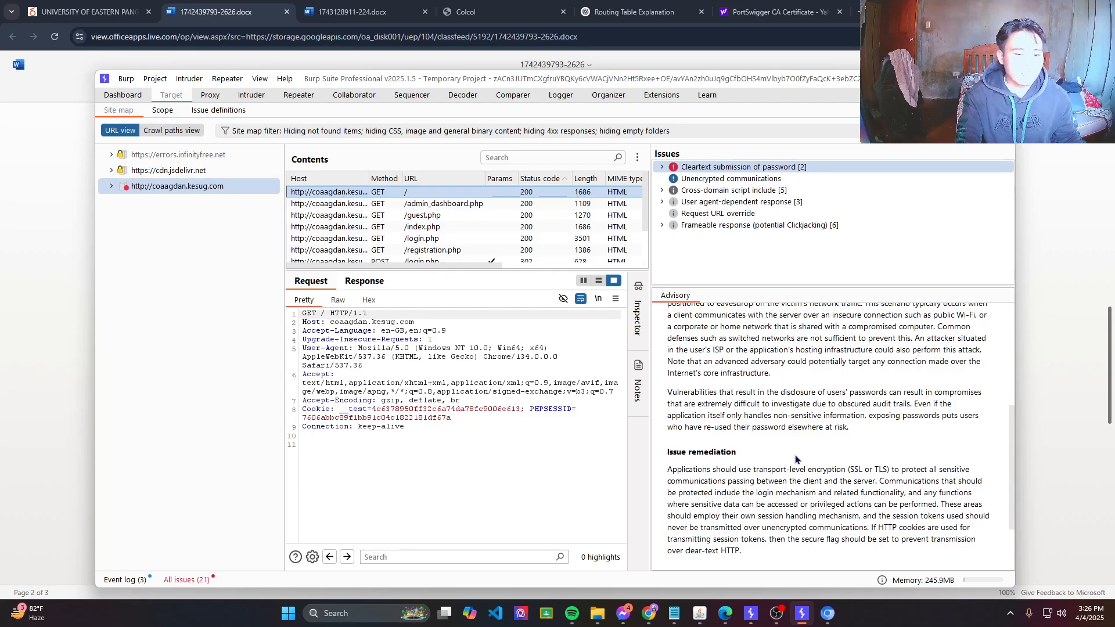
{"action": "scroll", "coordinate": [836, 473], "scroll_direction": "down", "scroll_amount": 3}
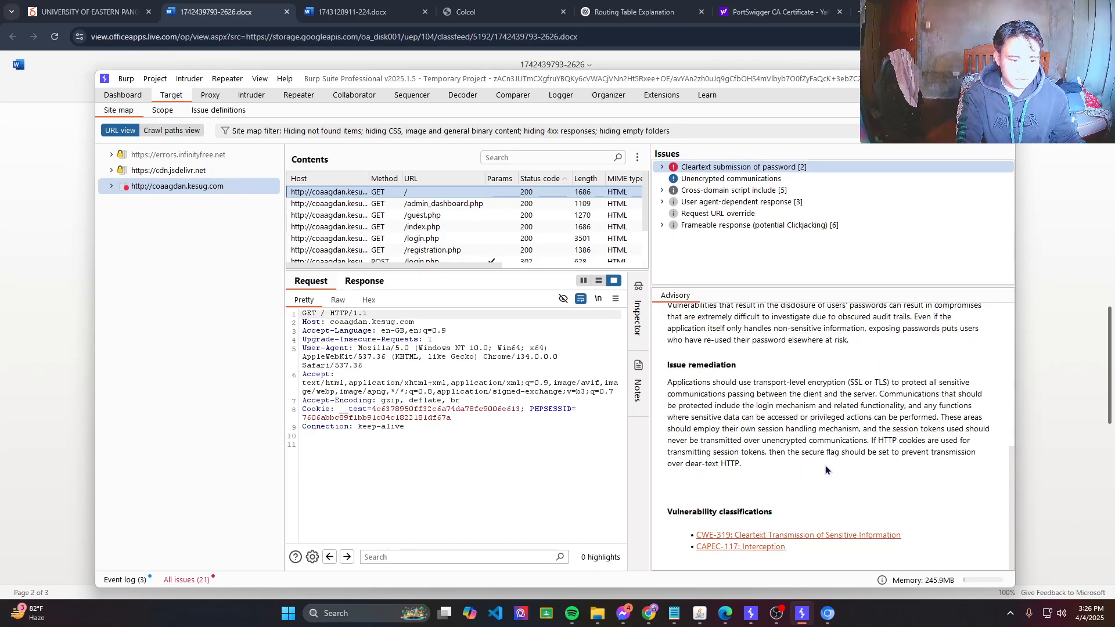
{"action": "scroll", "coordinate": [809, 434], "scroll_direction": "up", "scroll_amount": 5}
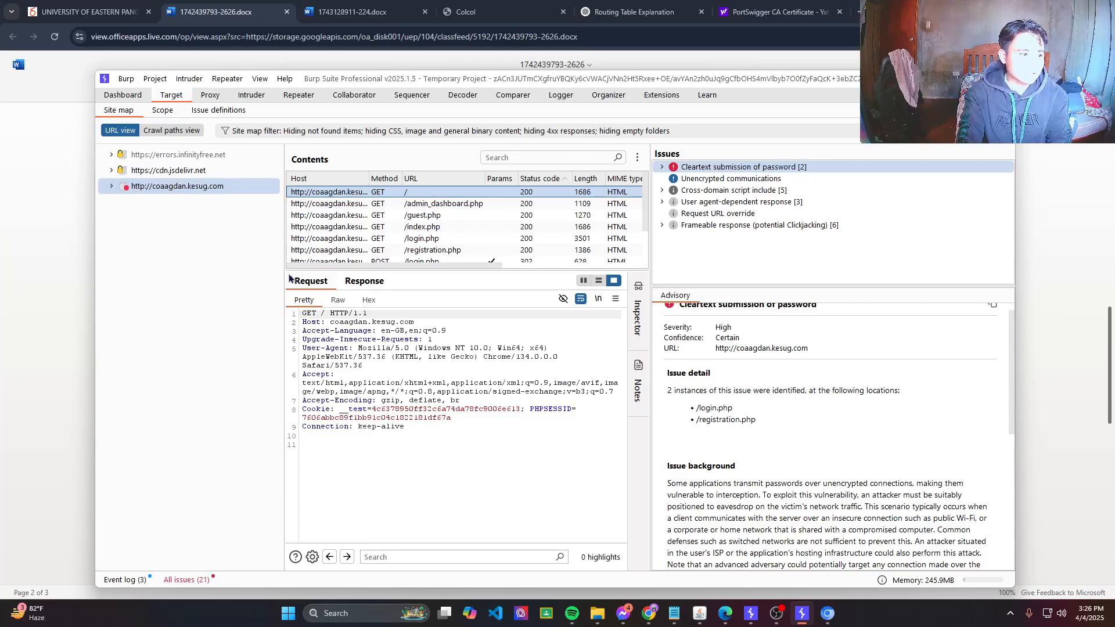
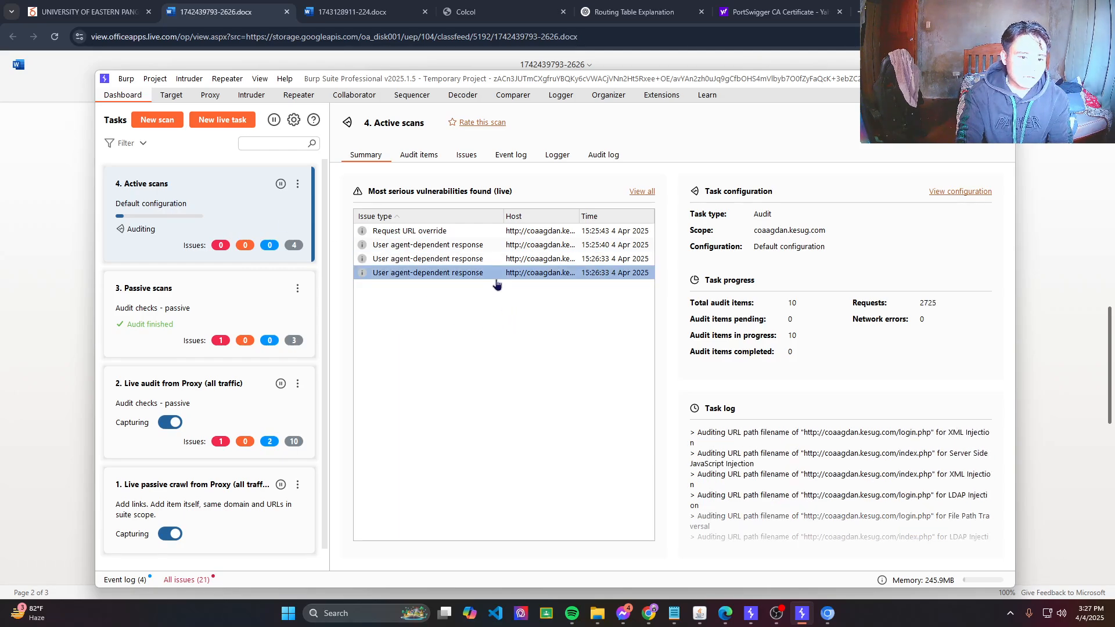
List the active scan's six issues and read the site-root User agent-dependent response and Request URL override advisories.
{"action": "double_click", "coordinate": [495, 277]}
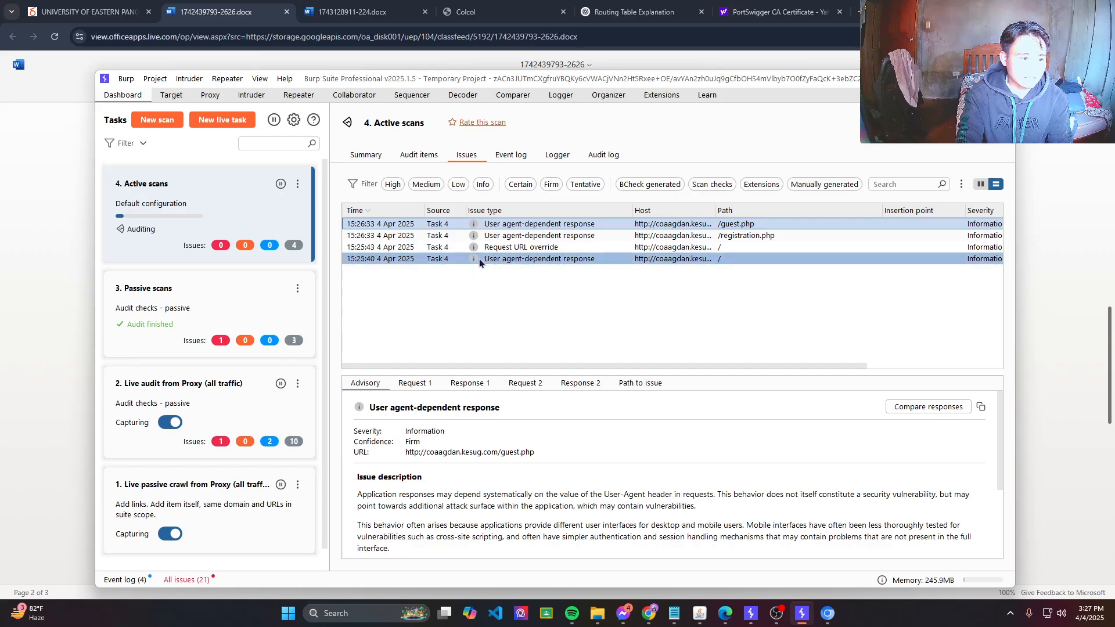
{"action": "left_click", "coordinate": [500, 259]}
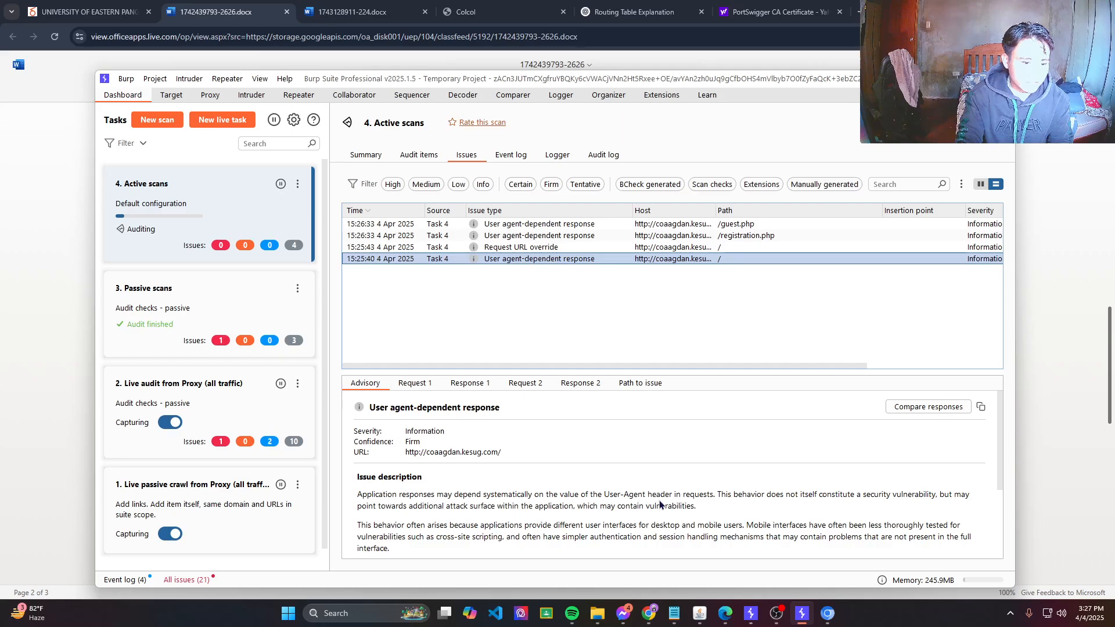
{"action": "left_click", "coordinate": [430, 248]}
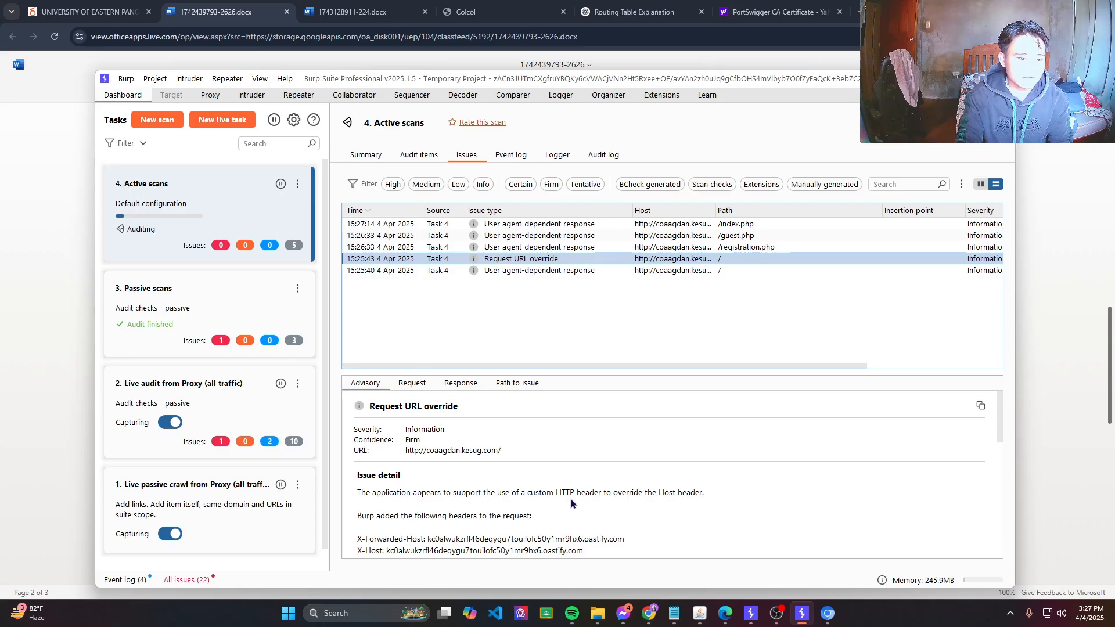
{"action": "scroll", "coordinate": [439, 492], "scroll_direction": "down", "scroll_amount": 5}
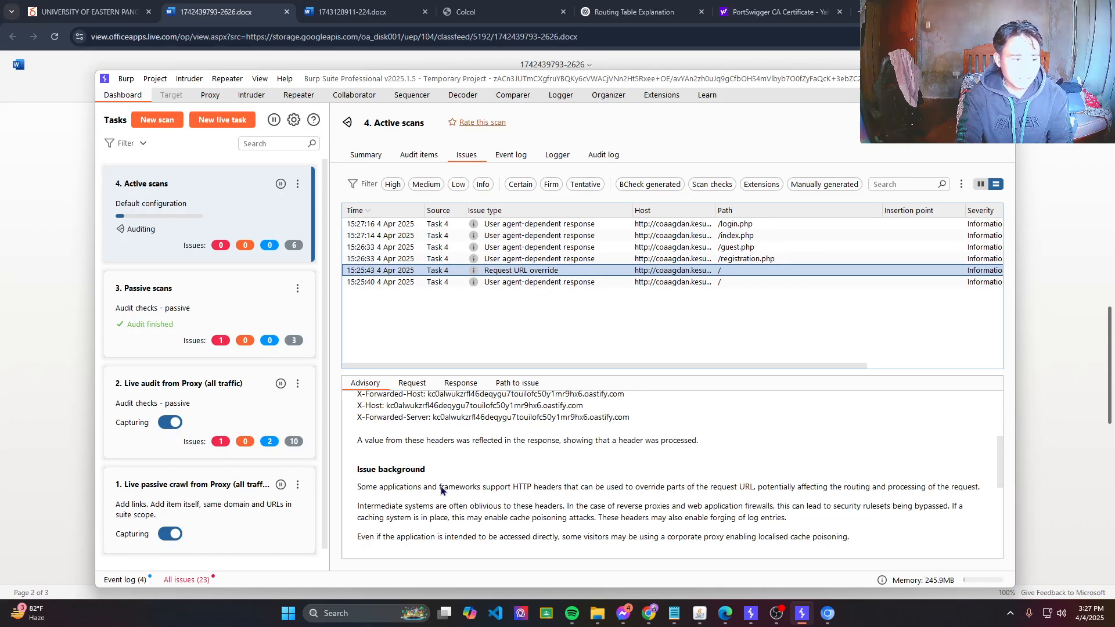
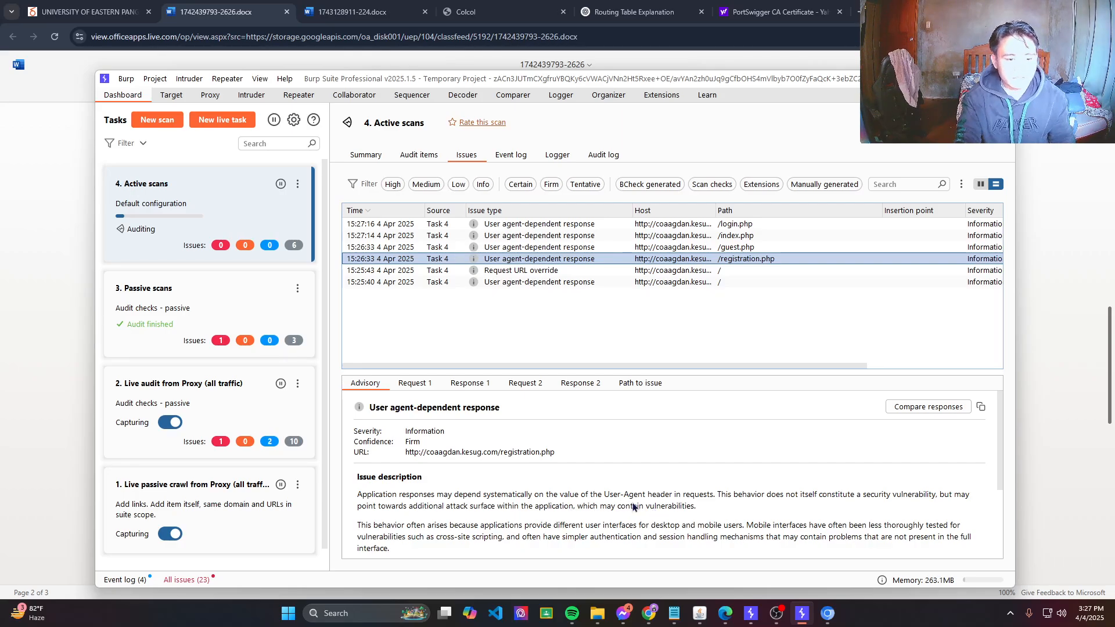
Scroll the /registration.php User agent-dependent response advisory down to its CWE-16 classification.
{"action": "scroll", "coordinate": [500, 527], "scroll_direction": "down", "scroll_amount": 3}
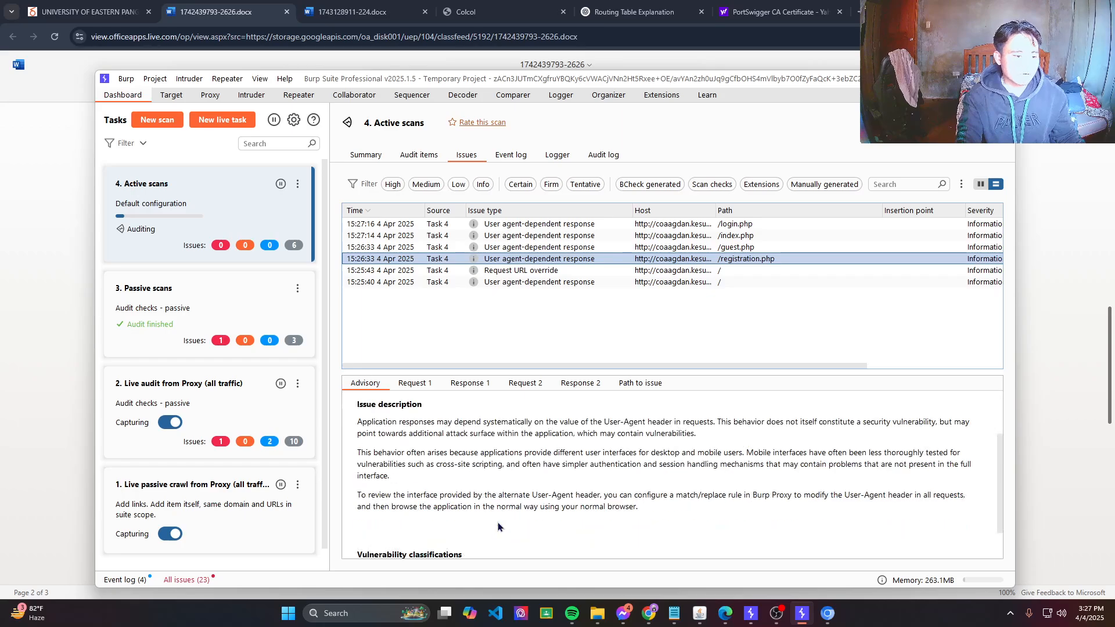
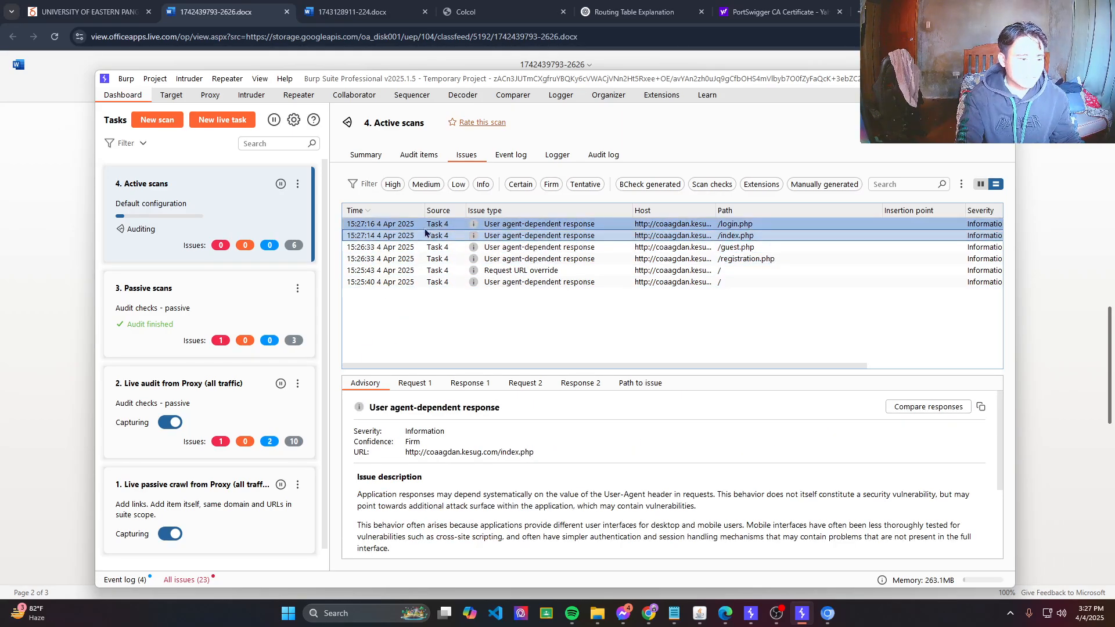
{"action": "left_click", "coordinate": [481, 270]}
{"action": "left_click", "coordinate": [482, 236]}
{"action": "left_click", "coordinate": [482, 270]}
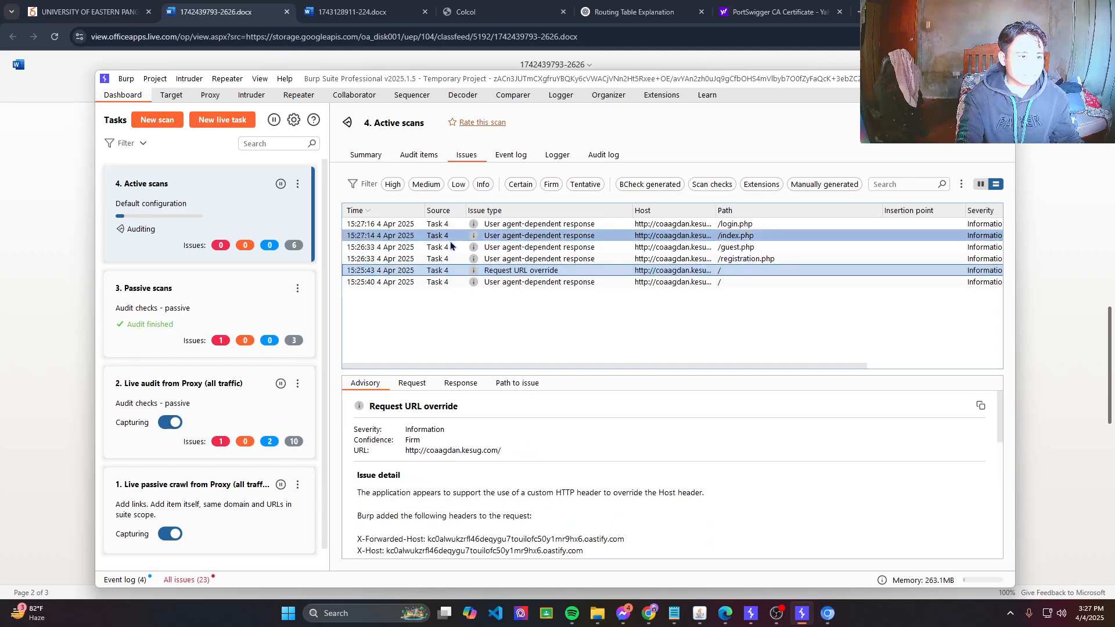
{"action": "left_click", "coordinate": [482, 235]}
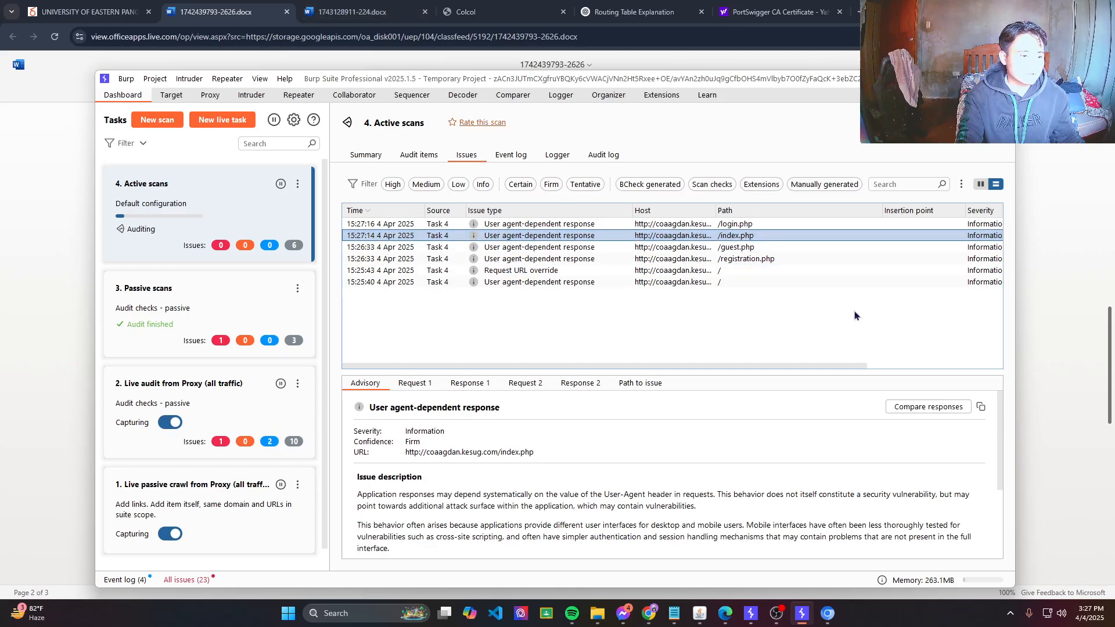